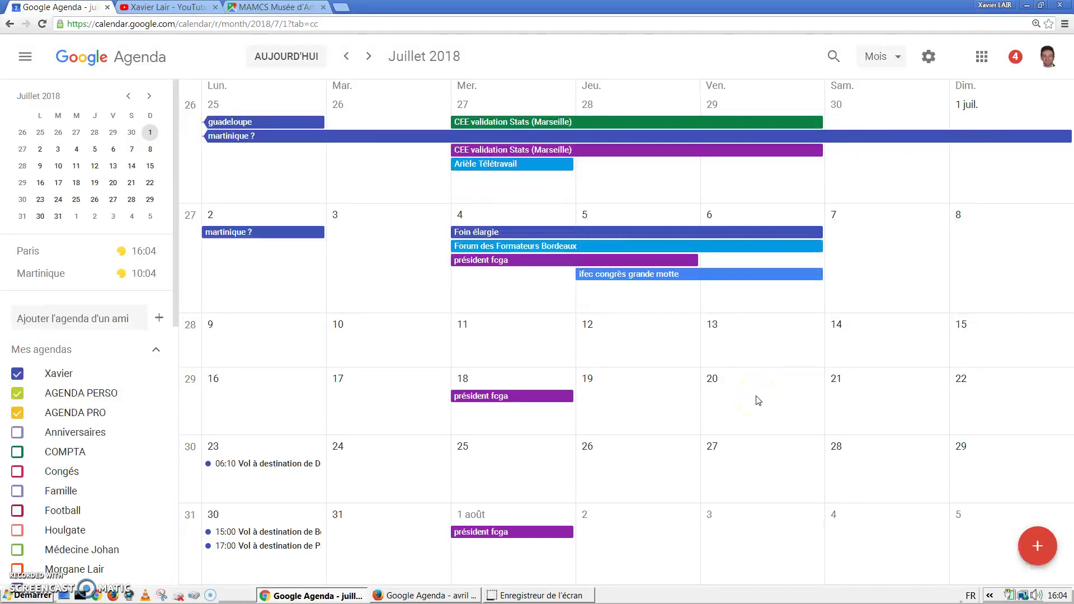
# - Browse the months following today and return the calendar to today's date
pyautogui.click(286, 55)
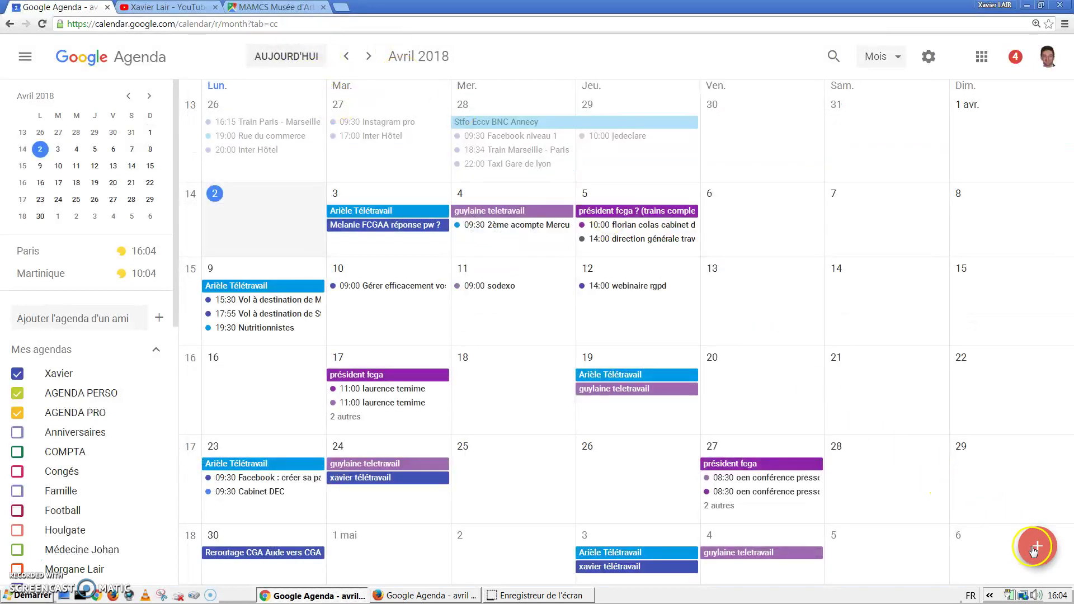
pyautogui.click(369, 58)
pyautogui.click(370, 58)
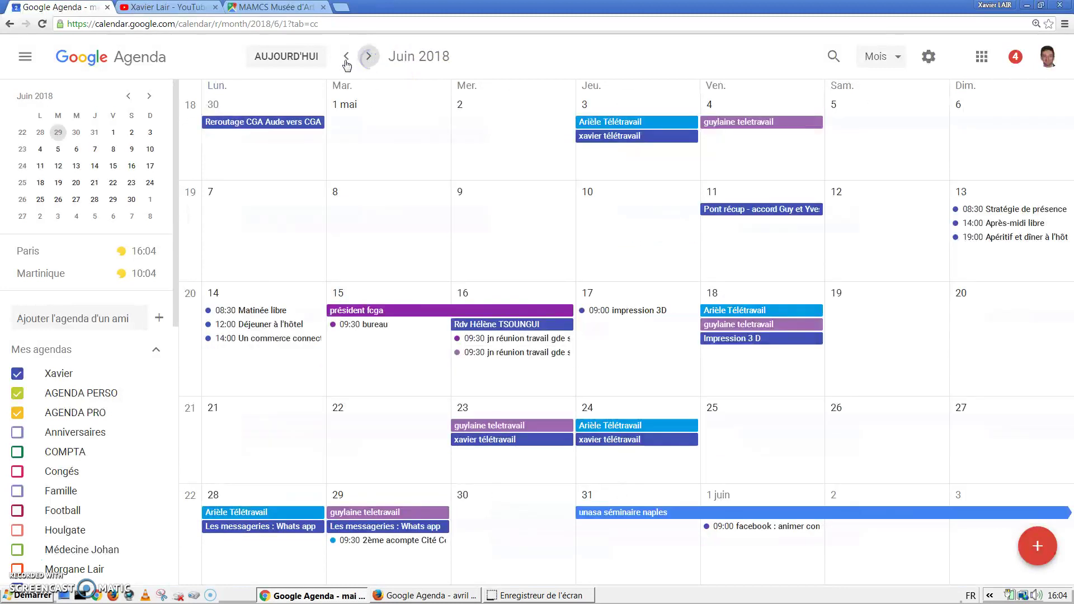
pyautogui.click(348, 57)
pyautogui.click(288, 61)
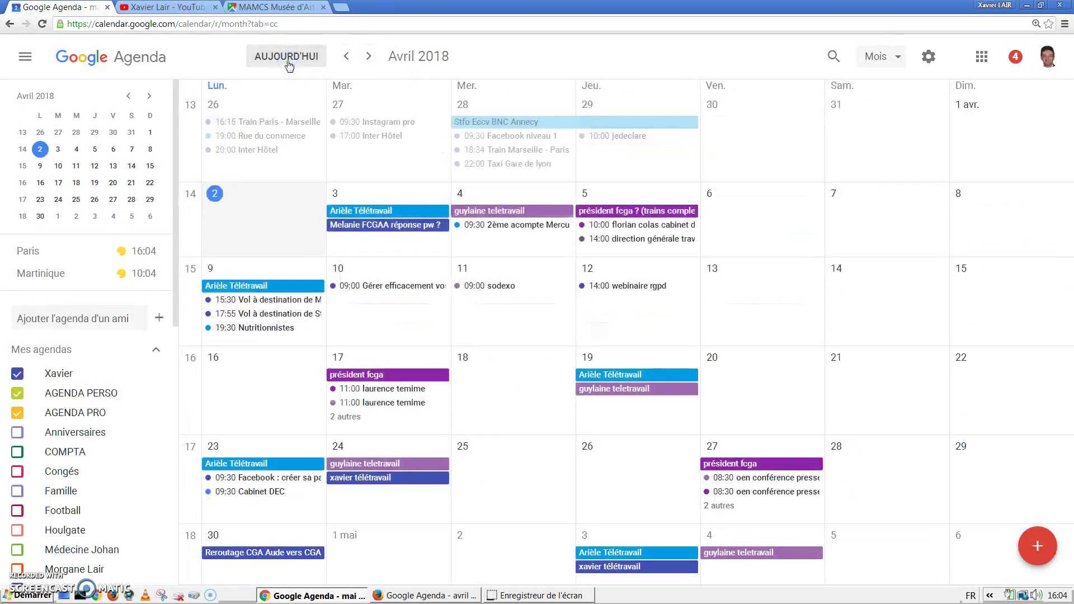
# - Create a new event dated 15 September 2018
pyautogui.click(1044, 550)
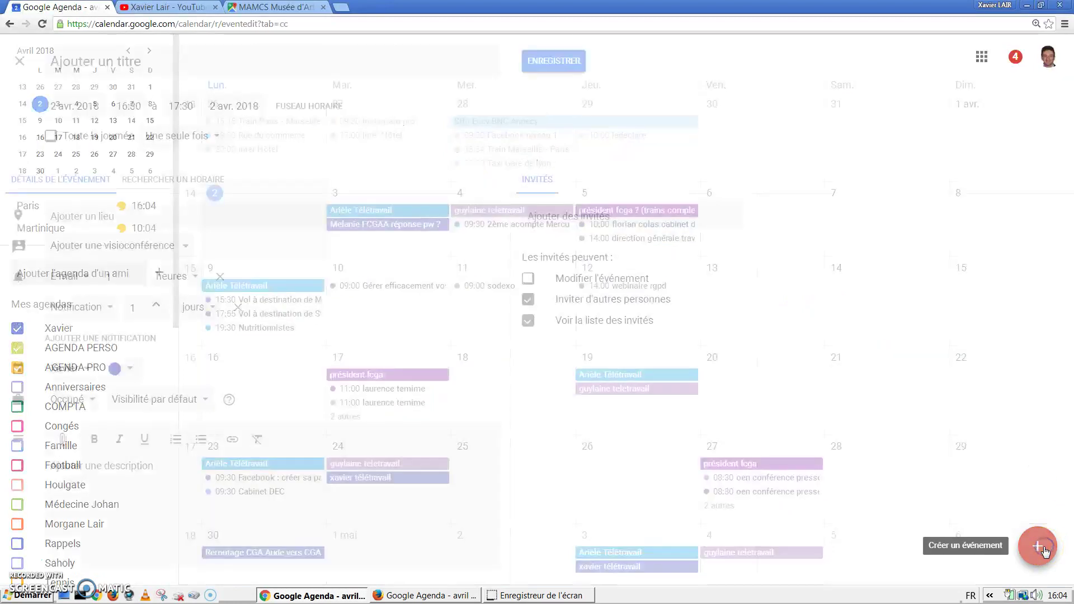
pyautogui.click(74, 107)
pyautogui.click(223, 135)
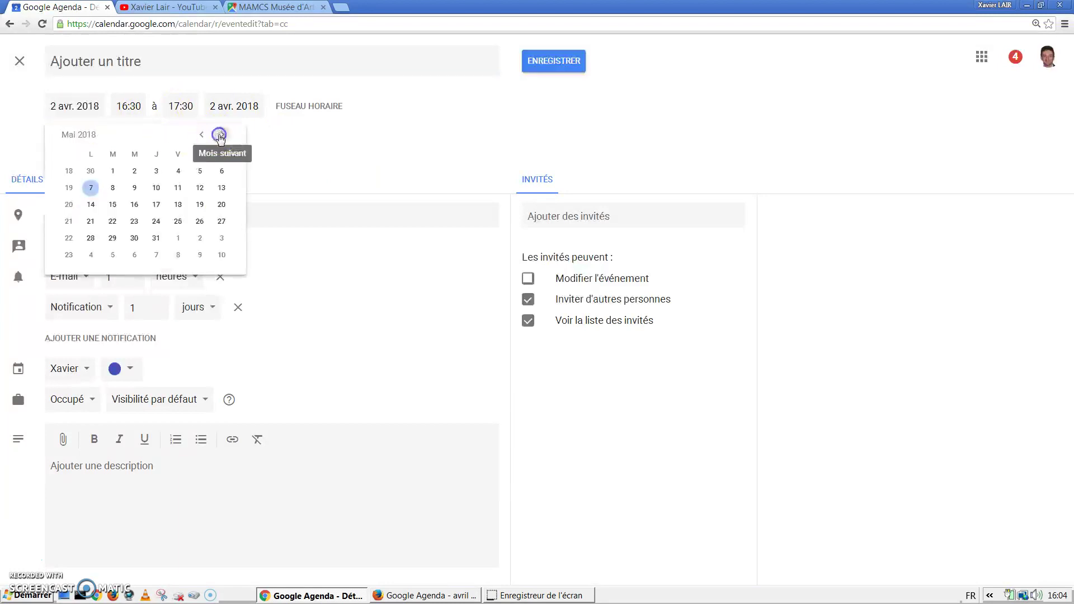
pyautogui.click(222, 134)
pyautogui.click(222, 135)
pyautogui.click(222, 135)
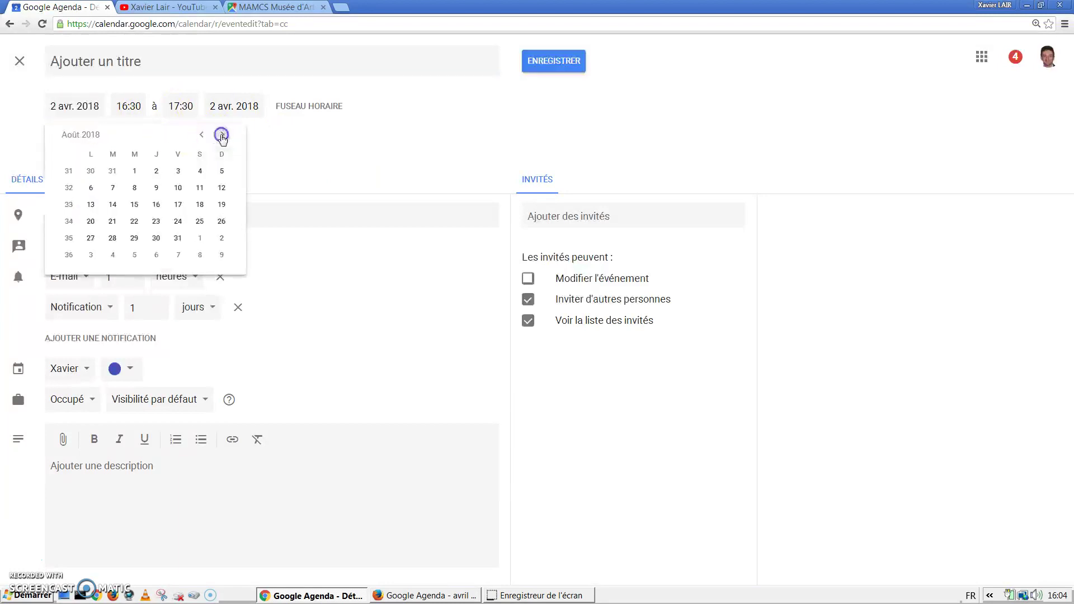
pyautogui.click(222, 135)
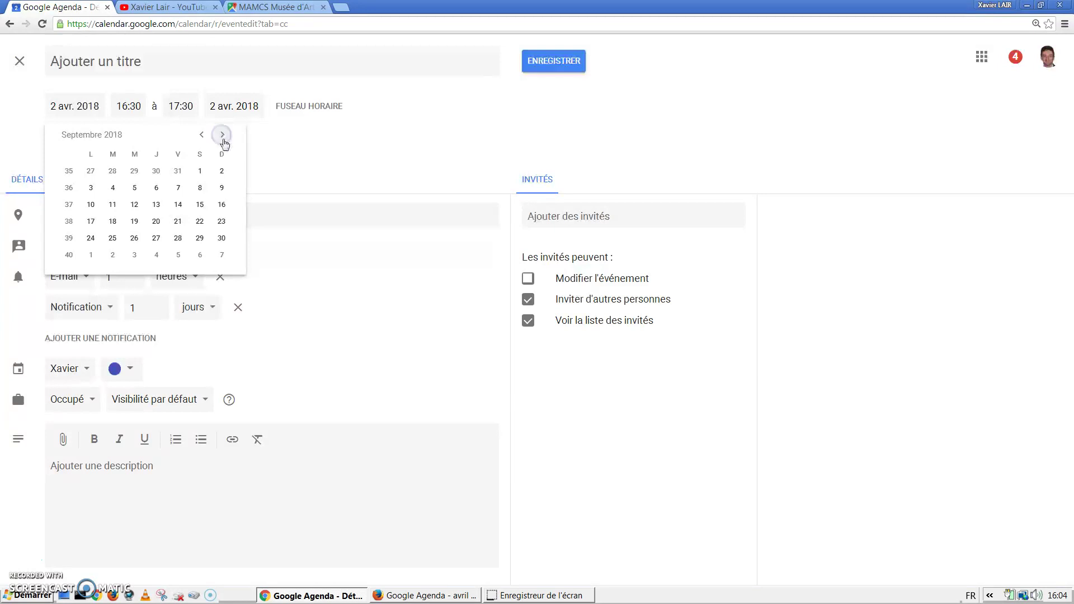
pyautogui.click(200, 204)
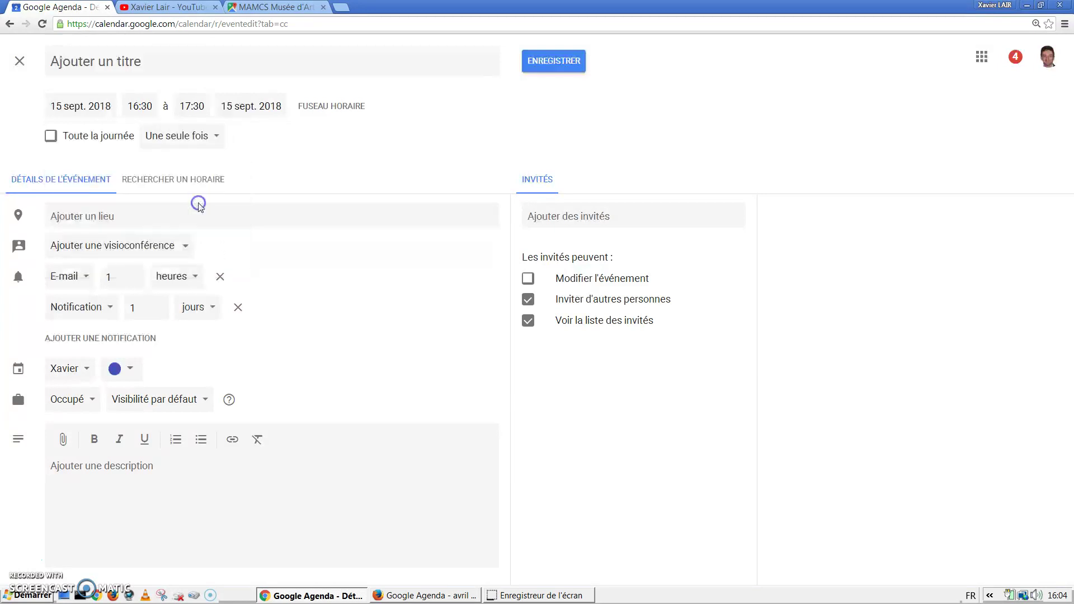
# - Title the event "Musée d'art moderne à strasbourg" and make it an all-day event in the AGENDA PERSO calendar
pyautogui.click(173, 61)
pyautogui.write('M')
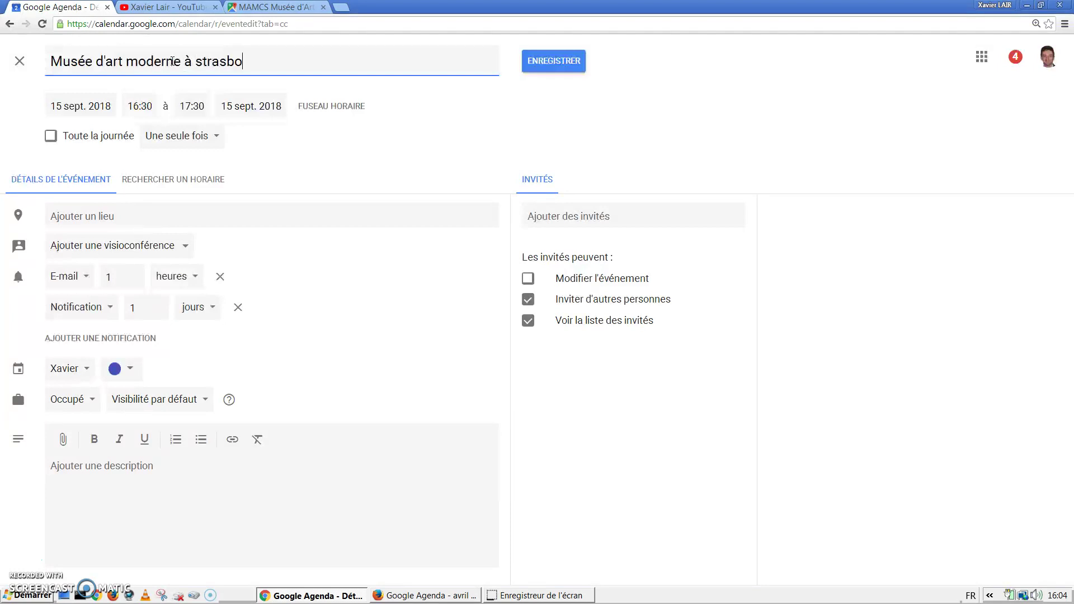
pyautogui.click(71, 369)
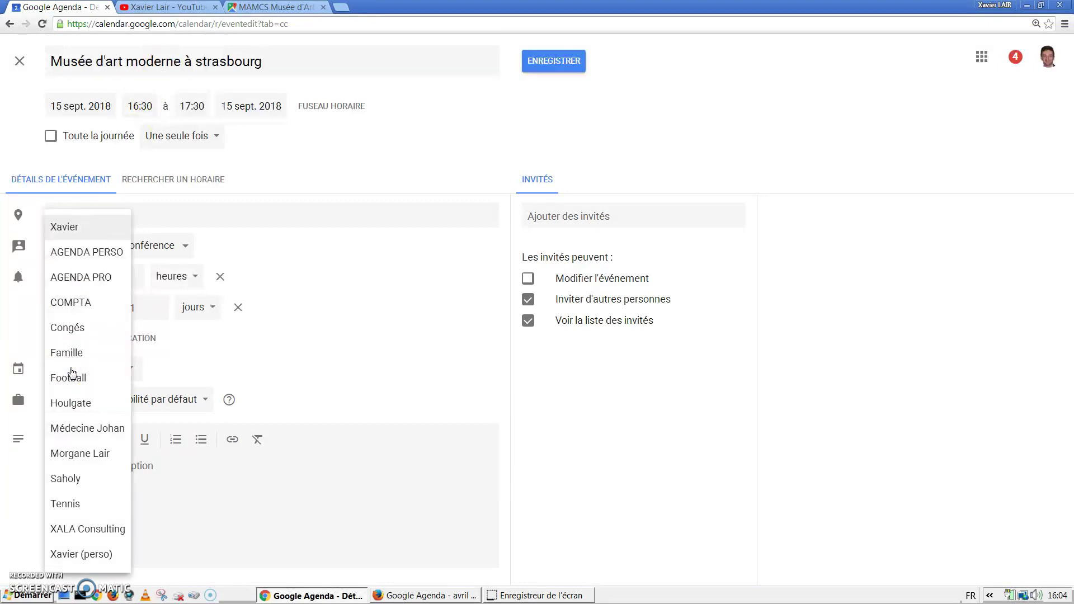
pyautogui.click(85, 252)
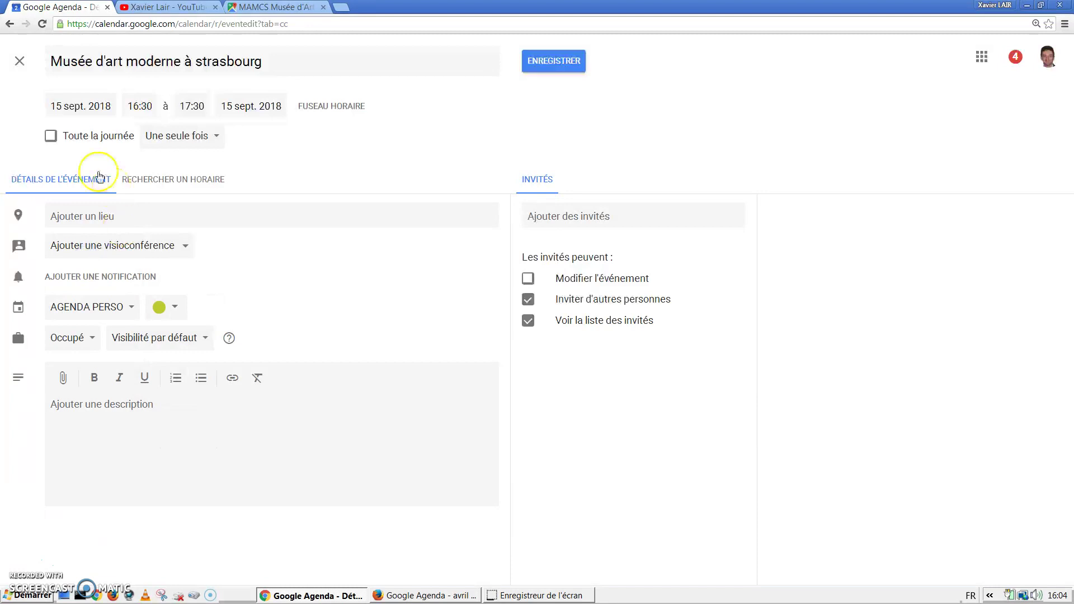
pyautogui.click(50, 136)
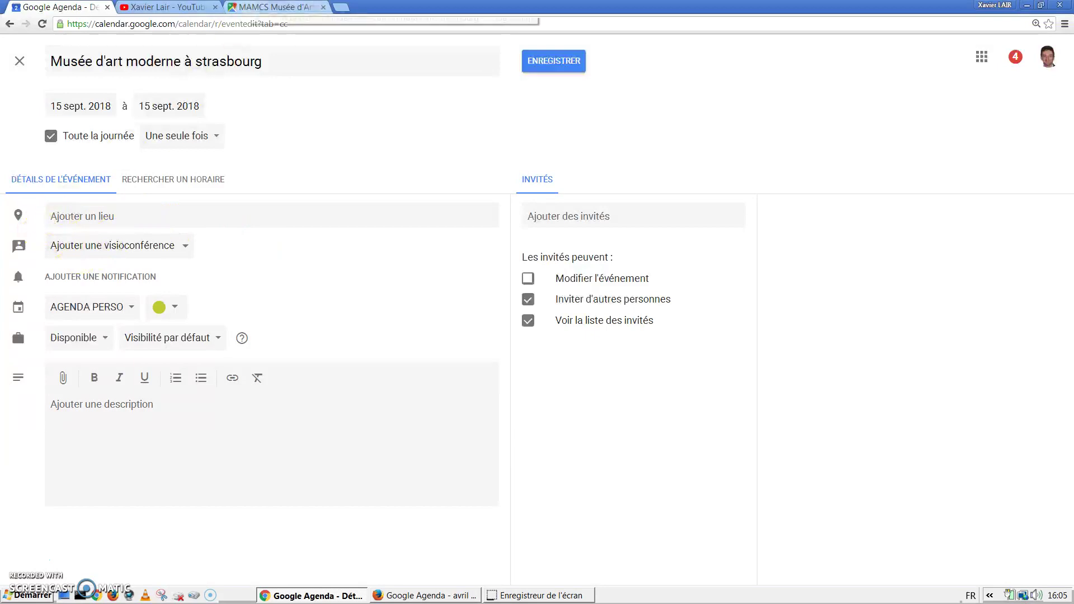
pyautogui.click(116, 217)
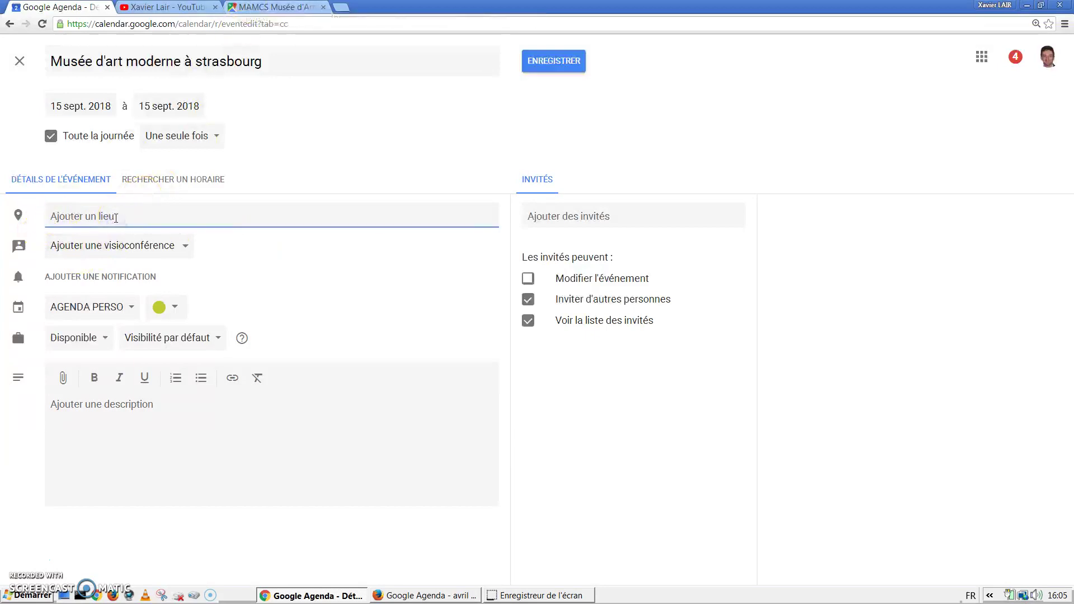
pyautogui.write('ma')
pyautogui.press('BackSpace')
pyautogui.press('BackSpace')
# - Copy the street address of the Strasbourg modern art museum from its open Google Maps page
pyautogui.click(268, 7)
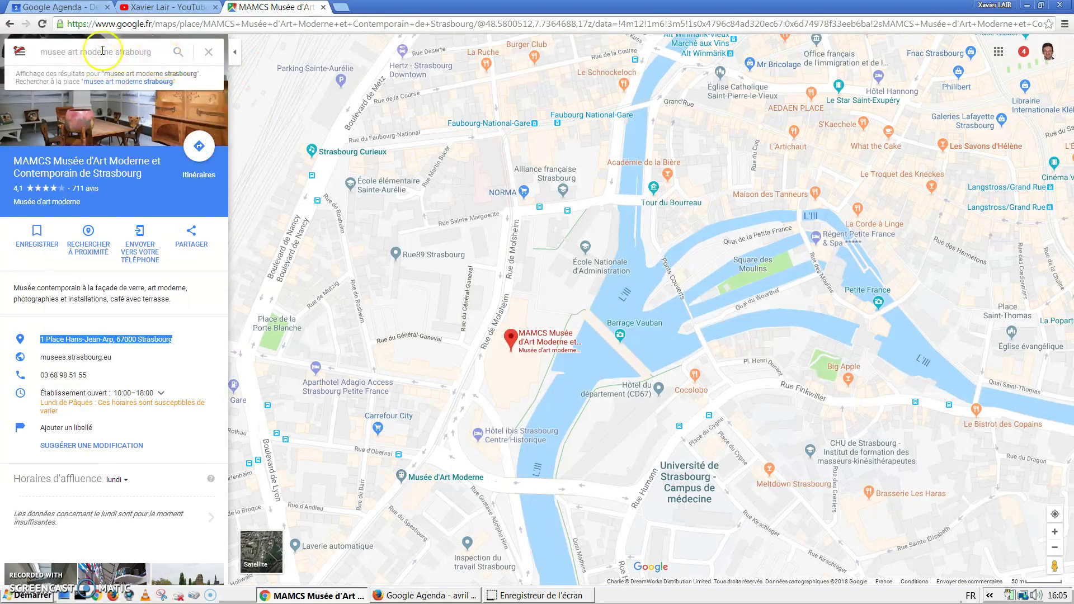
pyautogui.click(38, 341)
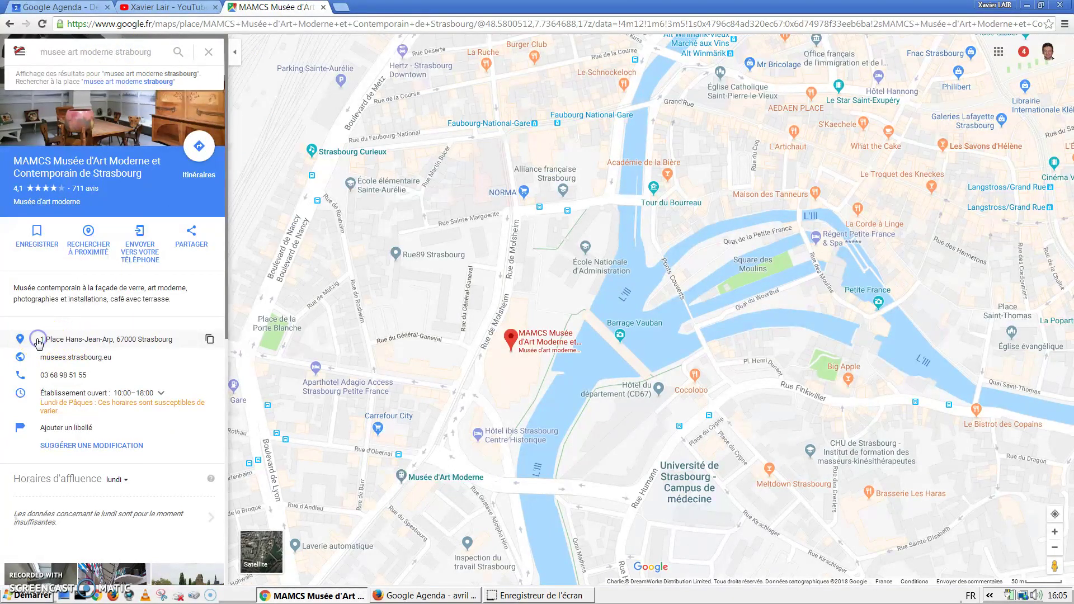
pyautogui.moveTo(51, 342); pyautogui.dragTo(180, 351)
pyautogui.hotkey('ctrl', 'c')
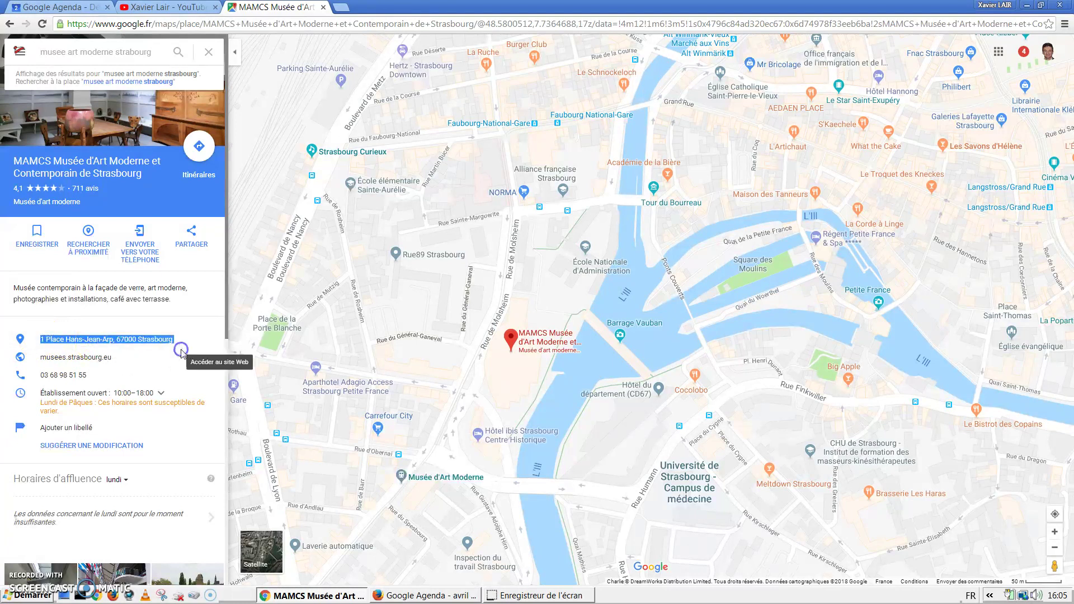
# - Paste the address as the event's location and choose the suggestion "MAMCS Musée d'Art Moderne et Contemporain de Strasbourg"
pyautogui.click(79, 8)
pyautogui.click(194, 217)
pyautogui.hotkey('ctrl', 'v')
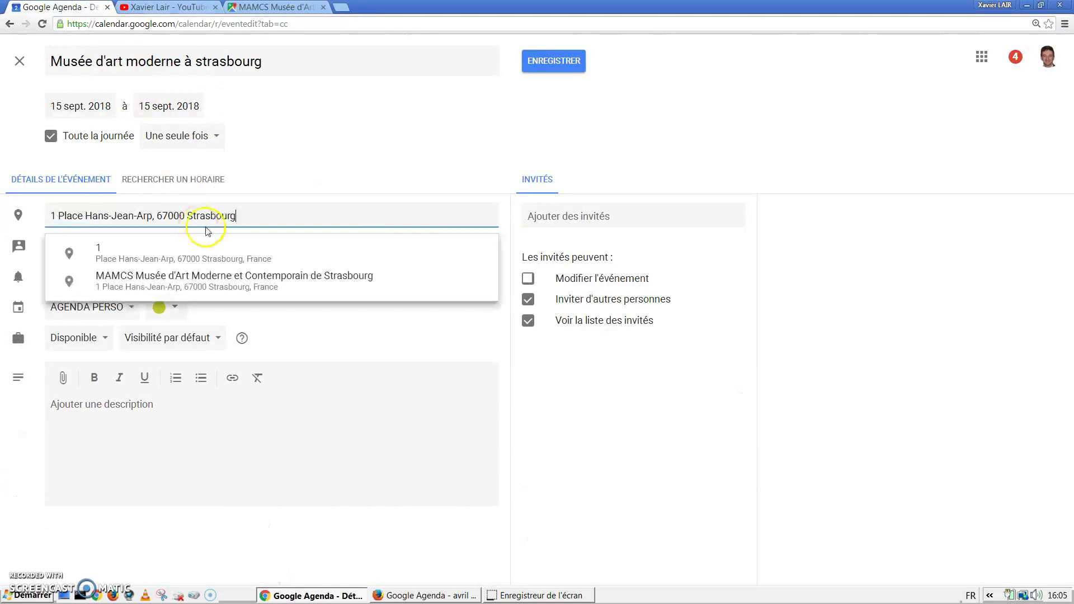
pyautogui.click(214, 276)
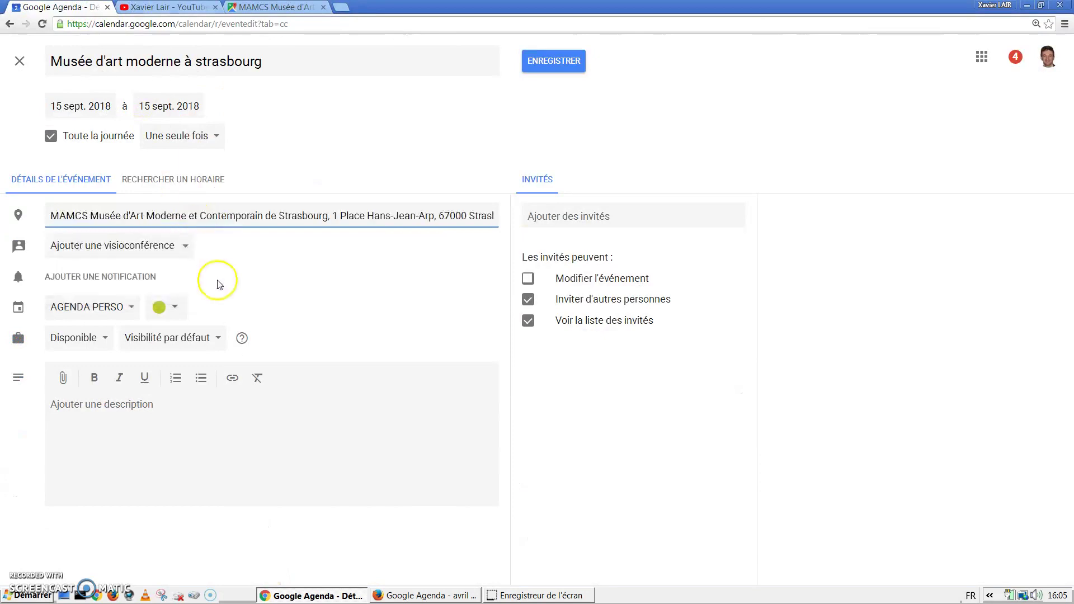
# - Paste the museum's address from Google Maps into the event description and clear it again
pyautogui.click(269, 7)
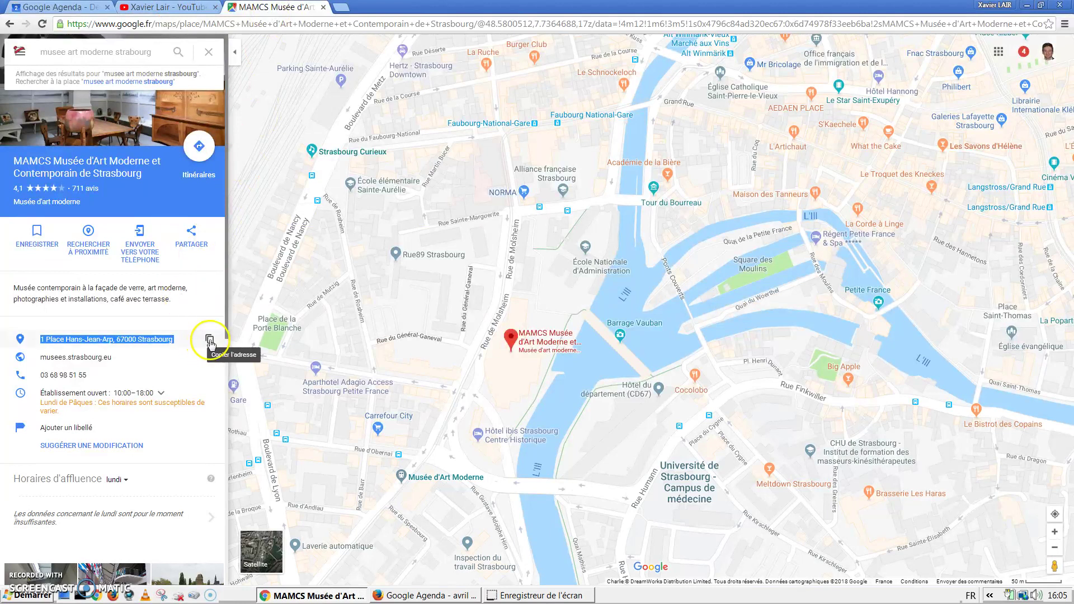
pyautogui.click(210, 340)
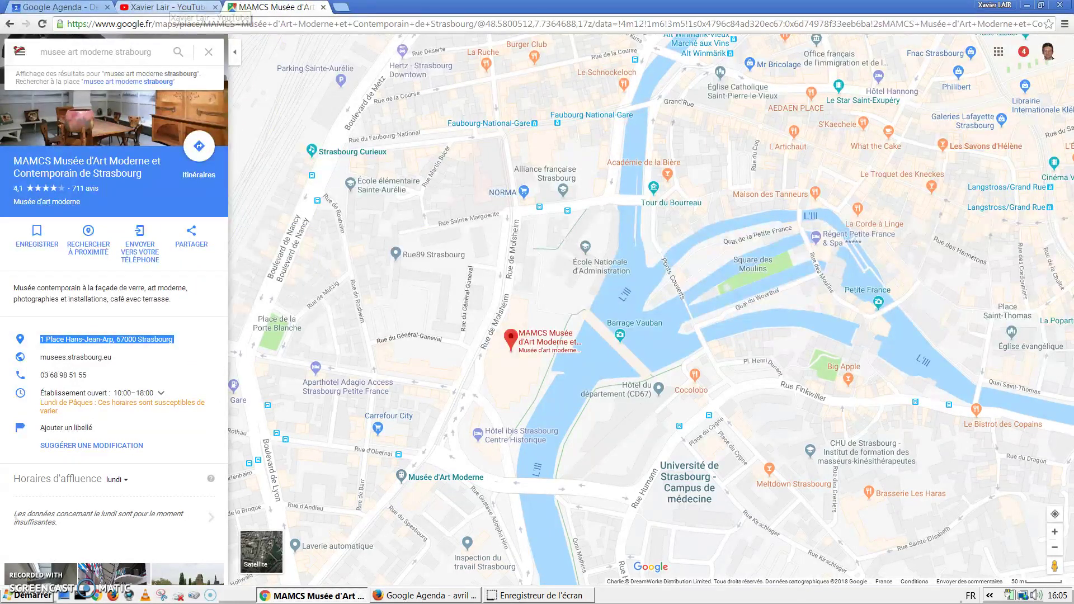
pyautogui.click(54, 7)
pyautogui.click(180, 404)
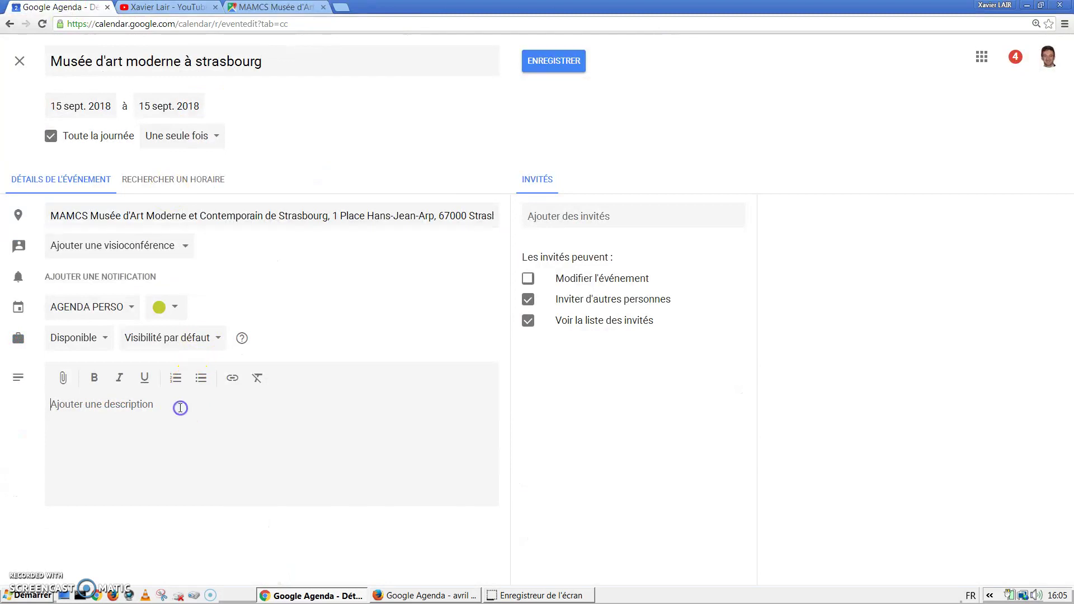
pyautogui.hotkey('ctrl', 'v')
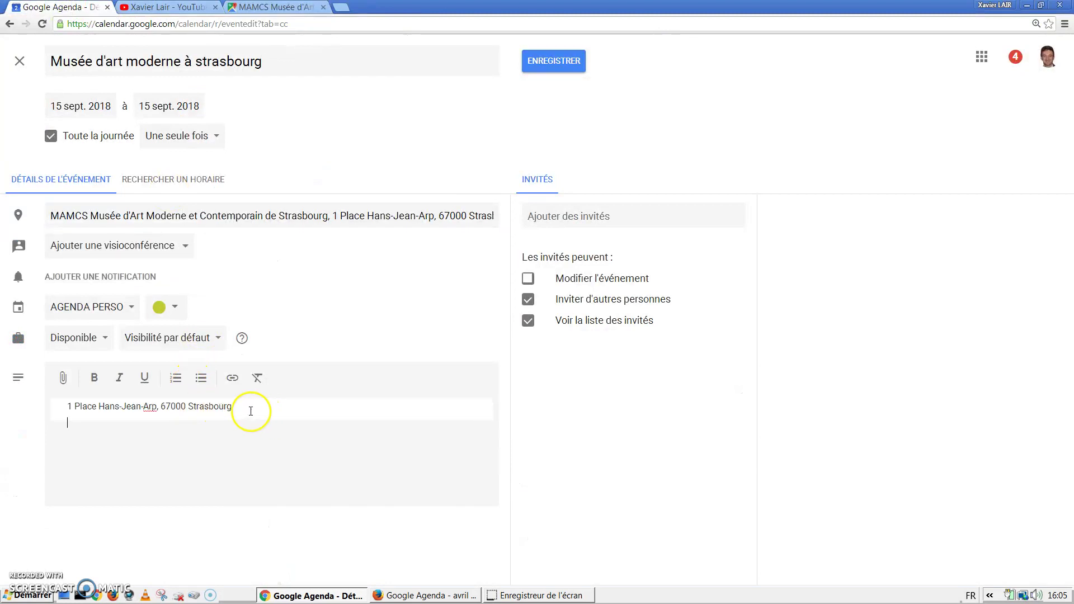
pyautogui.moveTo(247, 411); pyautogui.dragTo(32, 400)
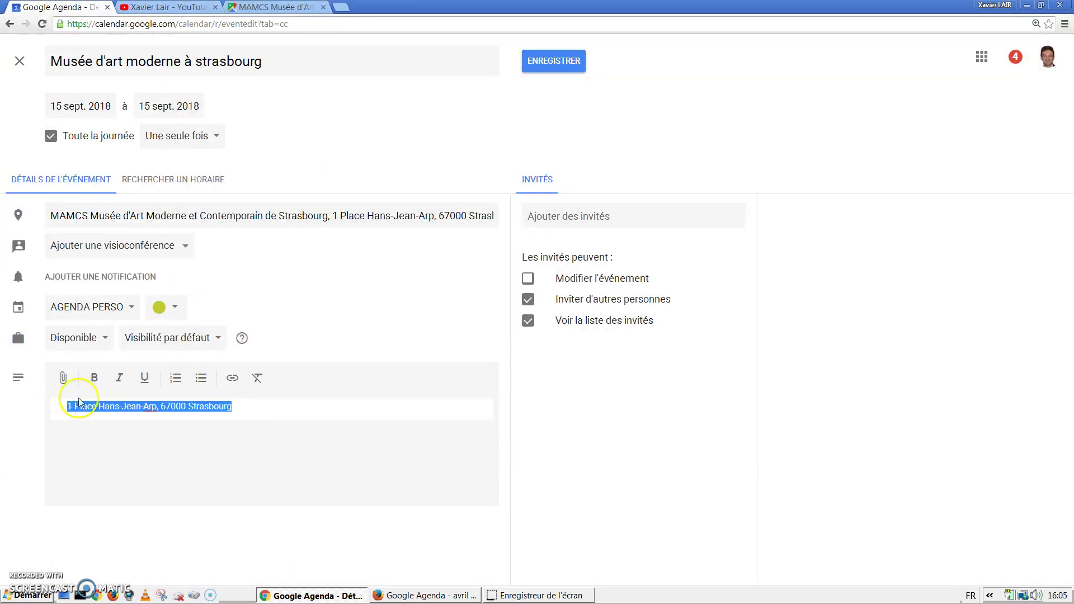
pyautogui.press('Delete')
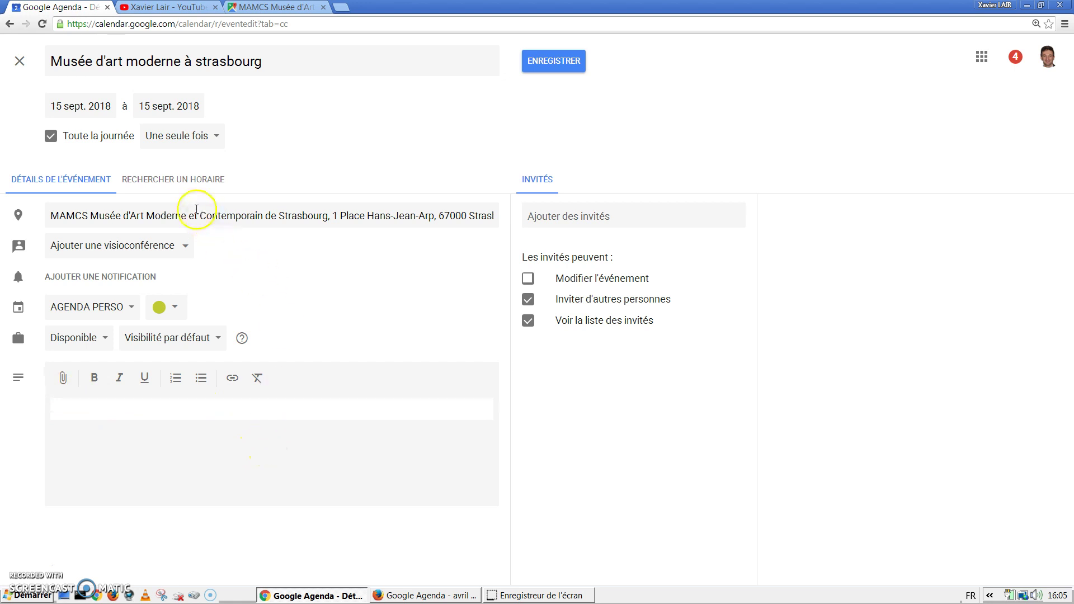
# - Put the museum's Google Maps sharing link in the event description with no blank line above it, and save the event
pyautogui.click(285, 8)
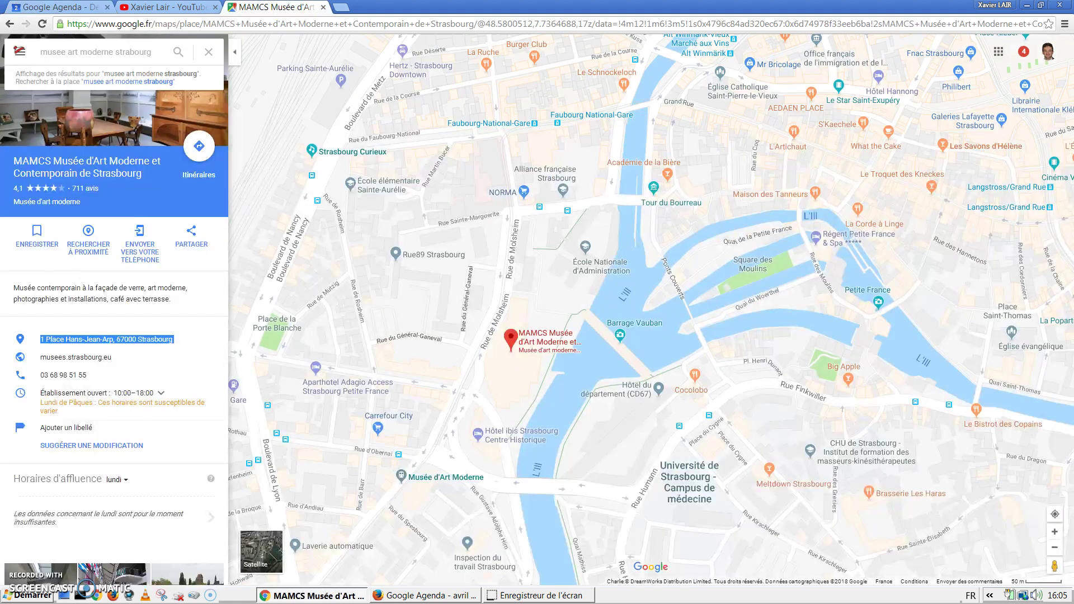
pyautogui.click(193, 238)
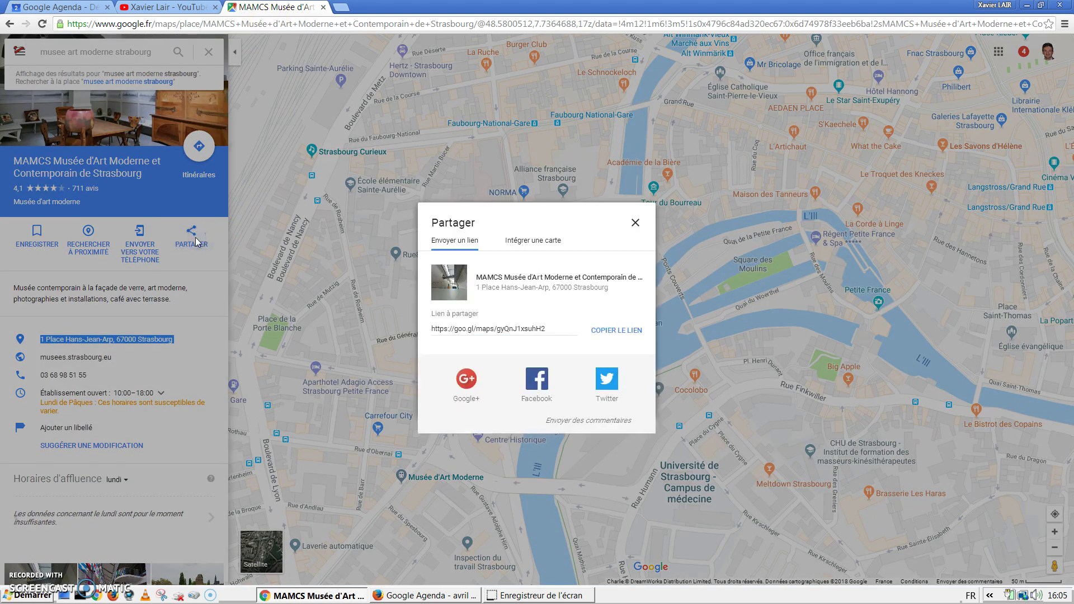
pyautogui.click(608, 334)
pyautogui.click(53, 7)
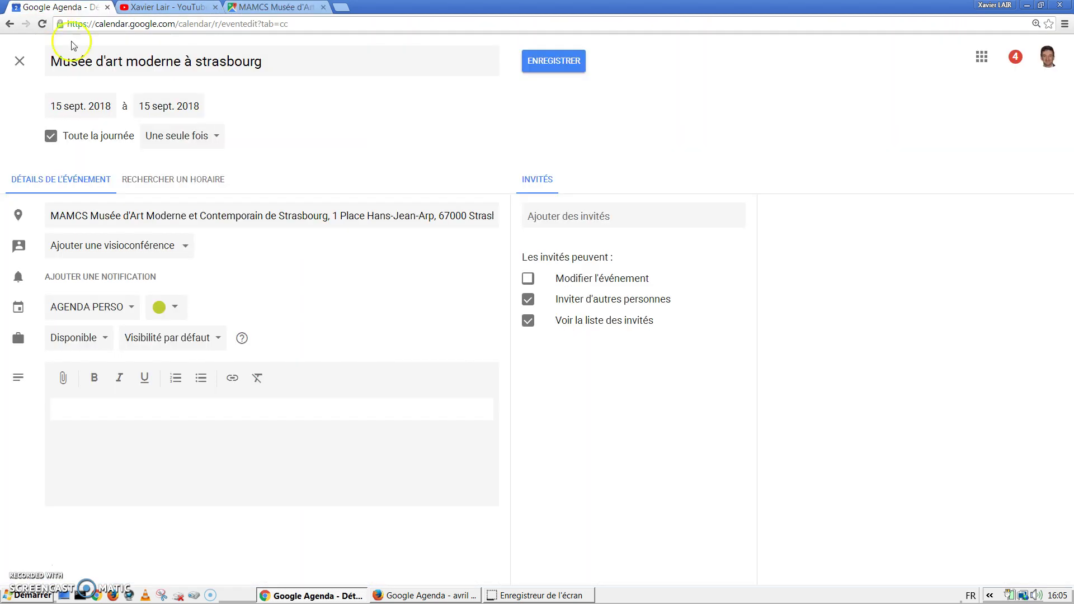
pyautogui.hotkey('ctrl', 'v')
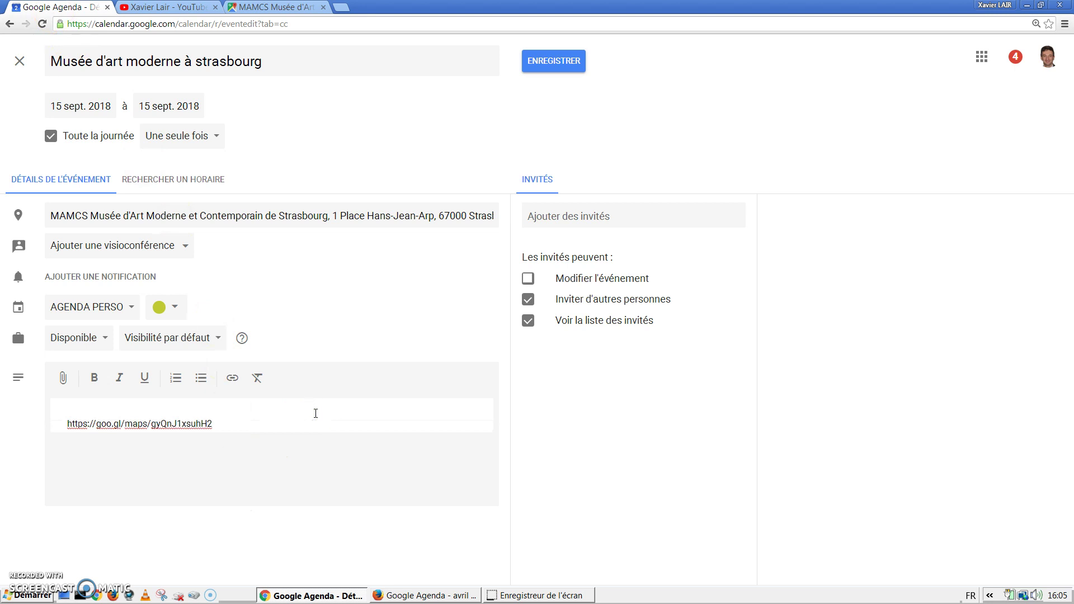
pyautogui.click(66, 423)
pyautogui.press('BackSpace')
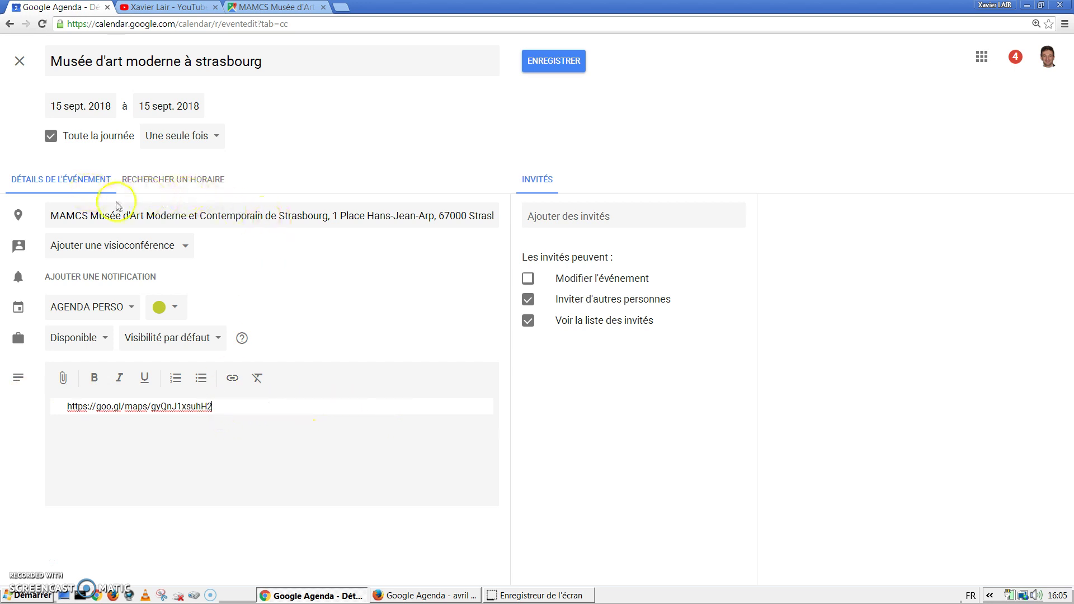
pyautogui.click(548, 66)
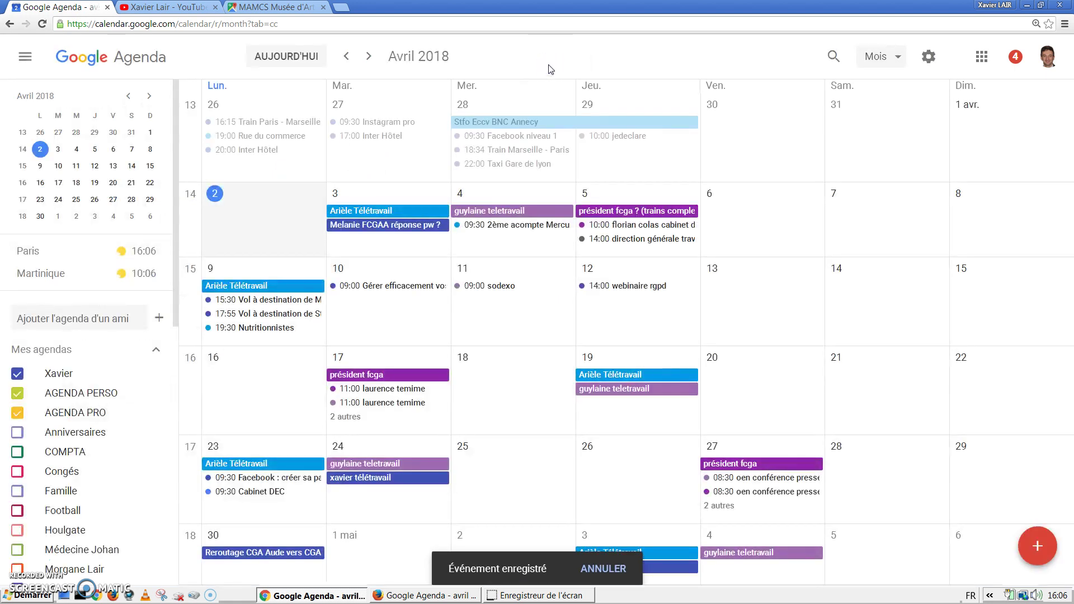
# - Open the museum event on 15 September 2018 in the calendar and follow its location to Google Maps
pyautogui.click(371, 61)
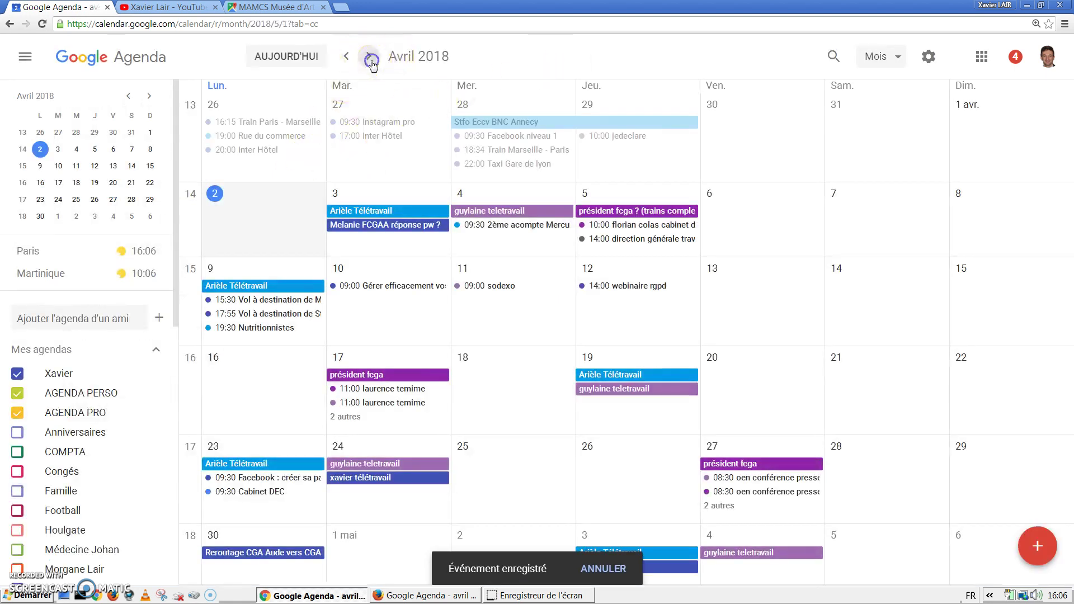
pyautogui.click(369, 58)
pyautogui.click(369, 58)
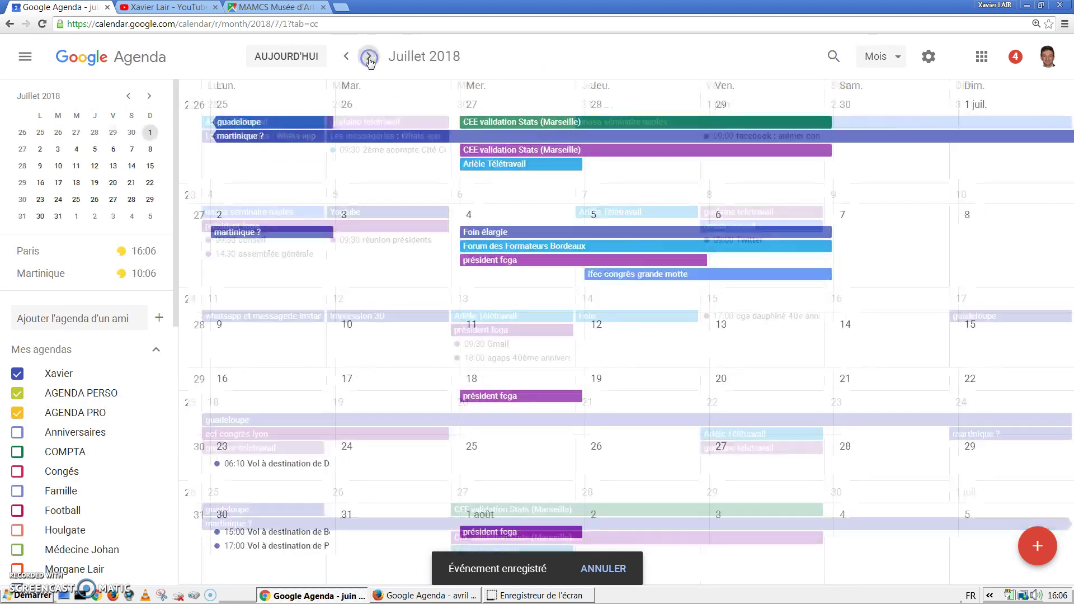
pyautogui.click(369, 58)
pyautogui.click(370, 58)
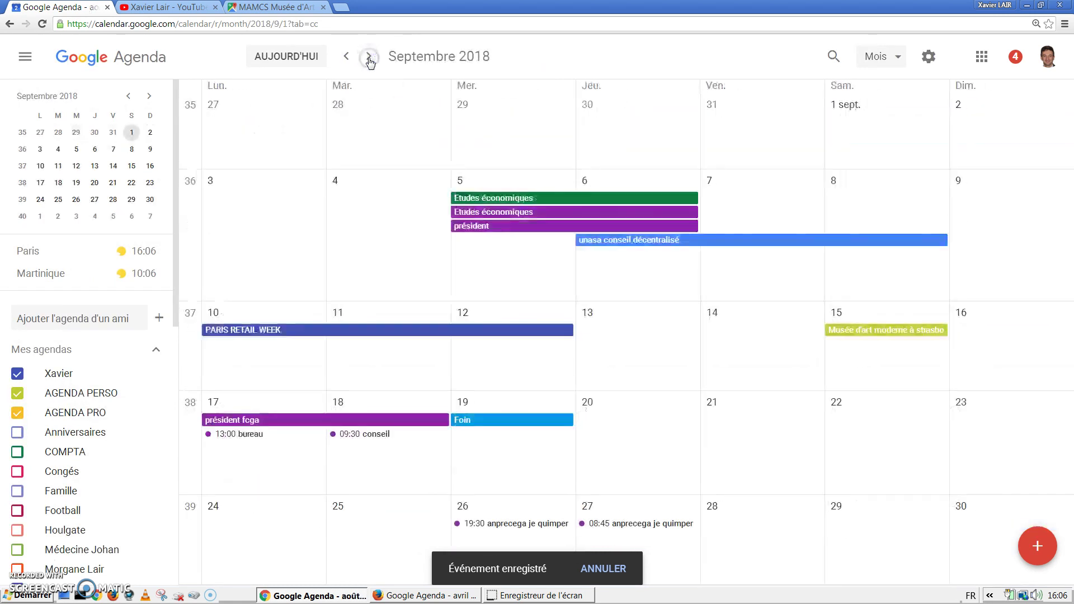
pyautogui.click(867, 330)
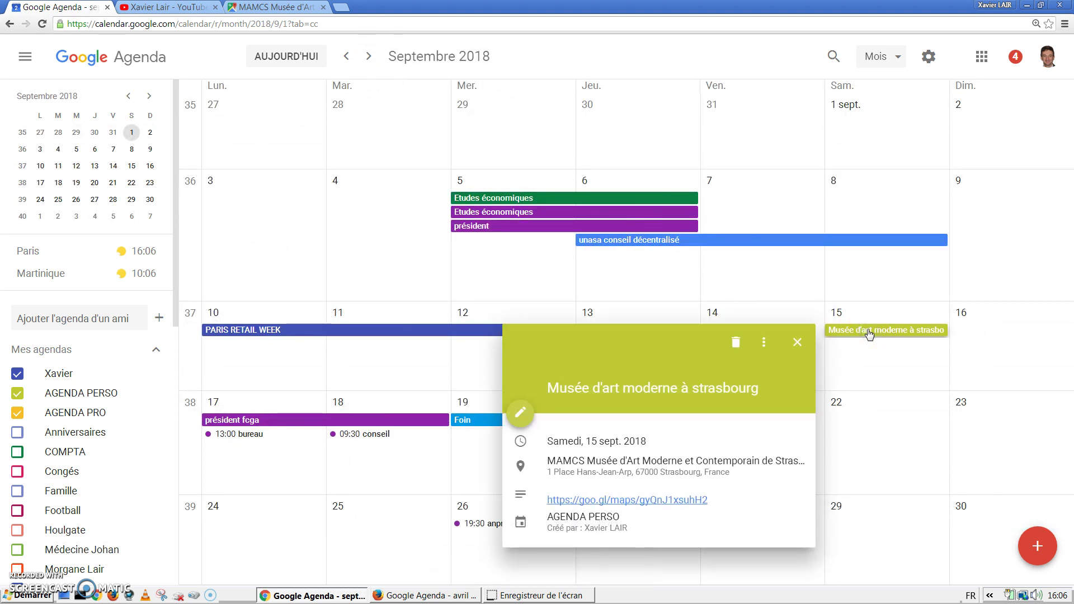
pyautogui.click(565, 465)
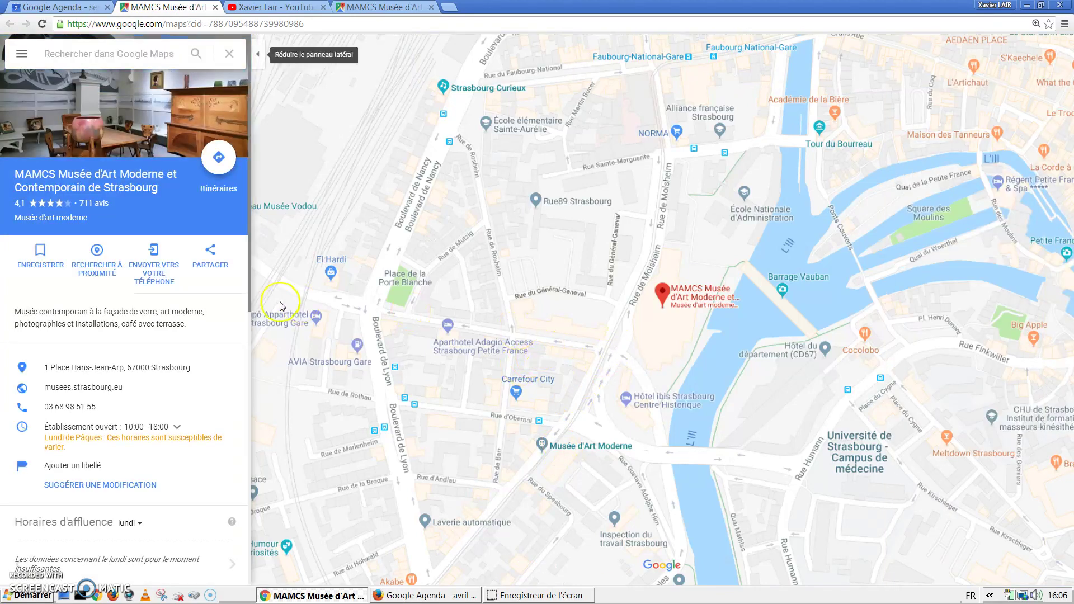
# - Get walking directions to the museum in Google Maps, searching for "gare sncf strasbourg" as the starting point
pyautogui.click(218, 167)
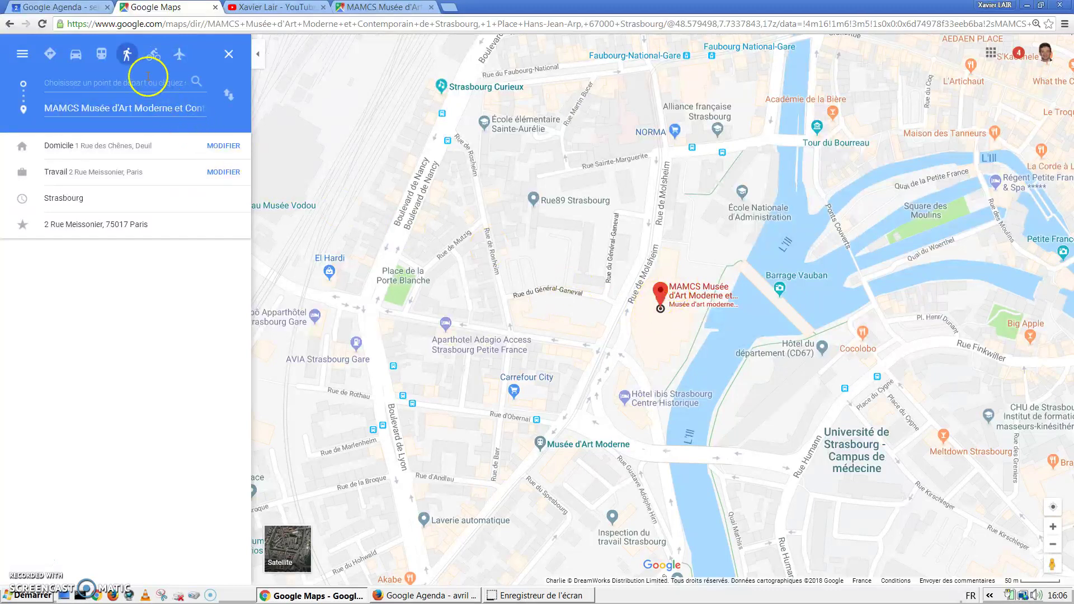
pyautogui.click(132, 83)
pyautogui.write('sn')
pyautogui.press('BackSpace')
pyautogui.press('BackSpace')
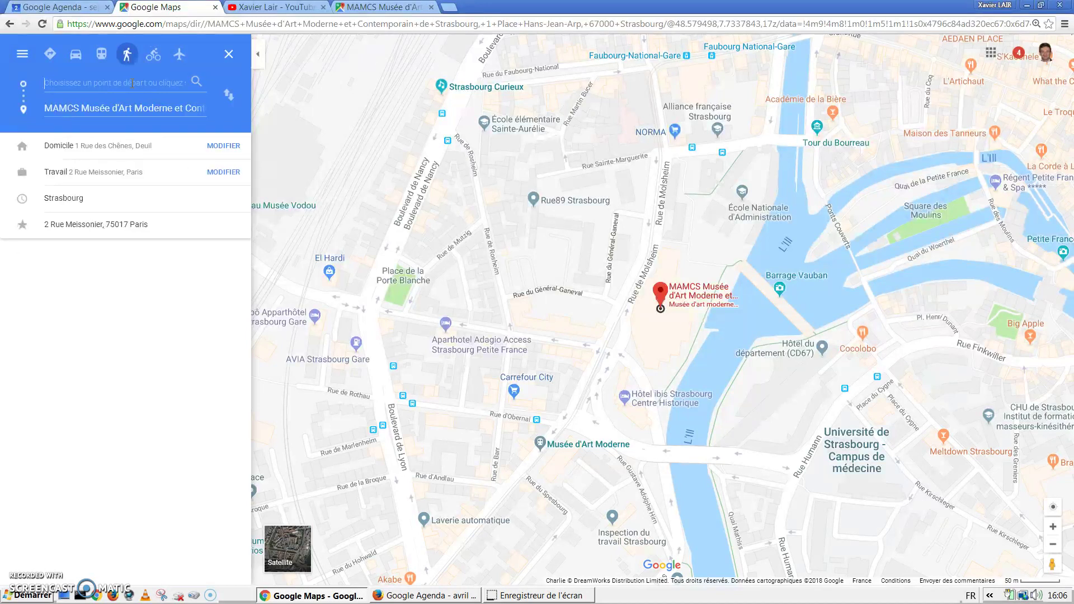
pyautogui.write('gare sncf srt')
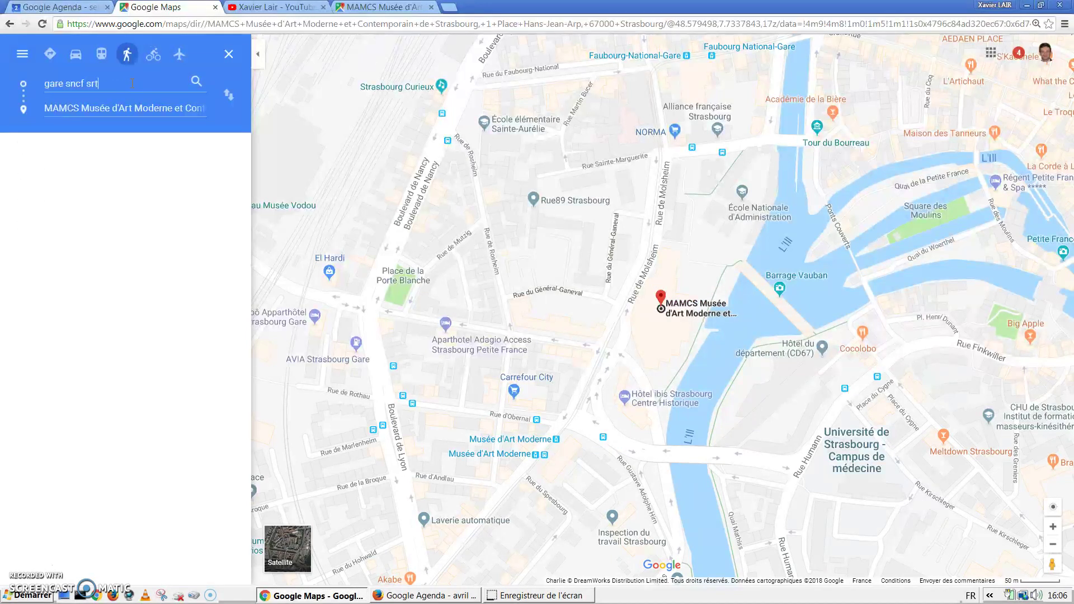
pyautogui.press('BackSpace')
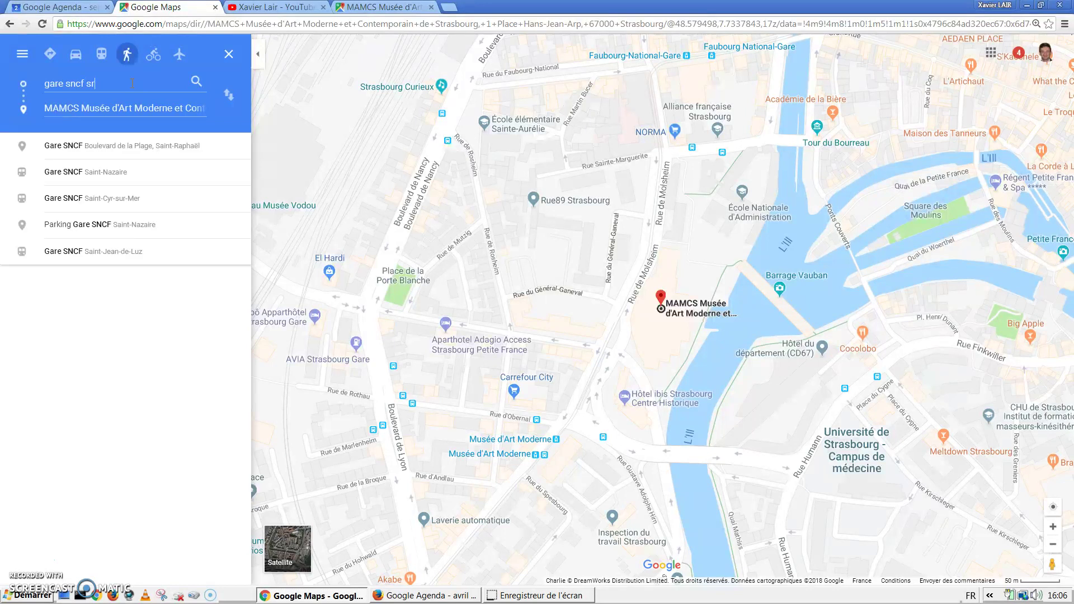
pyautogui.press('BackSpace')
pyautogui.write('tras')
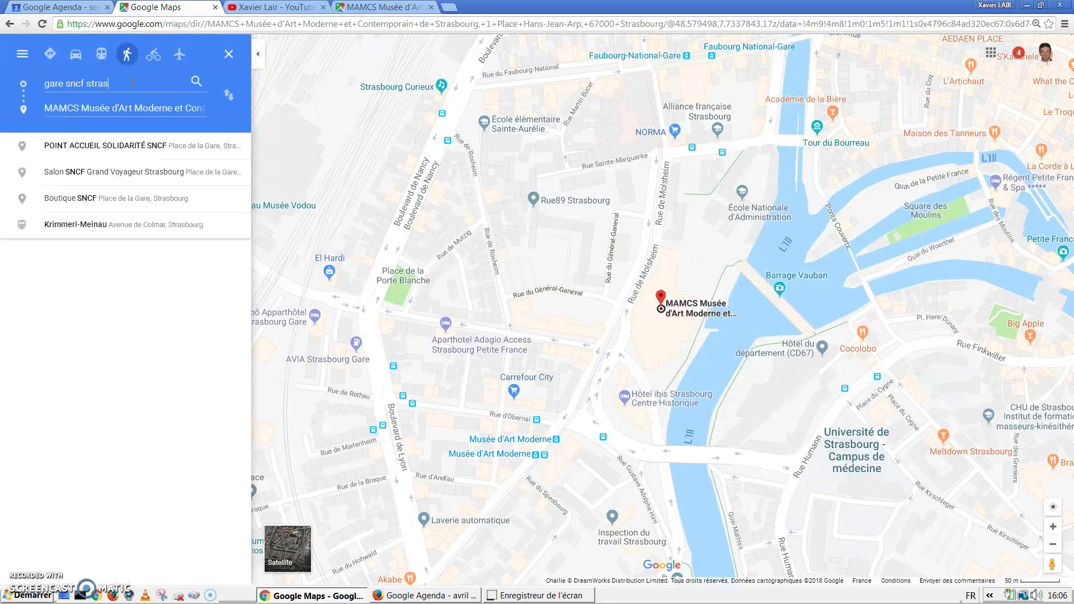
pyautogui.write('bourg')
pyautogui.click(197, 81)
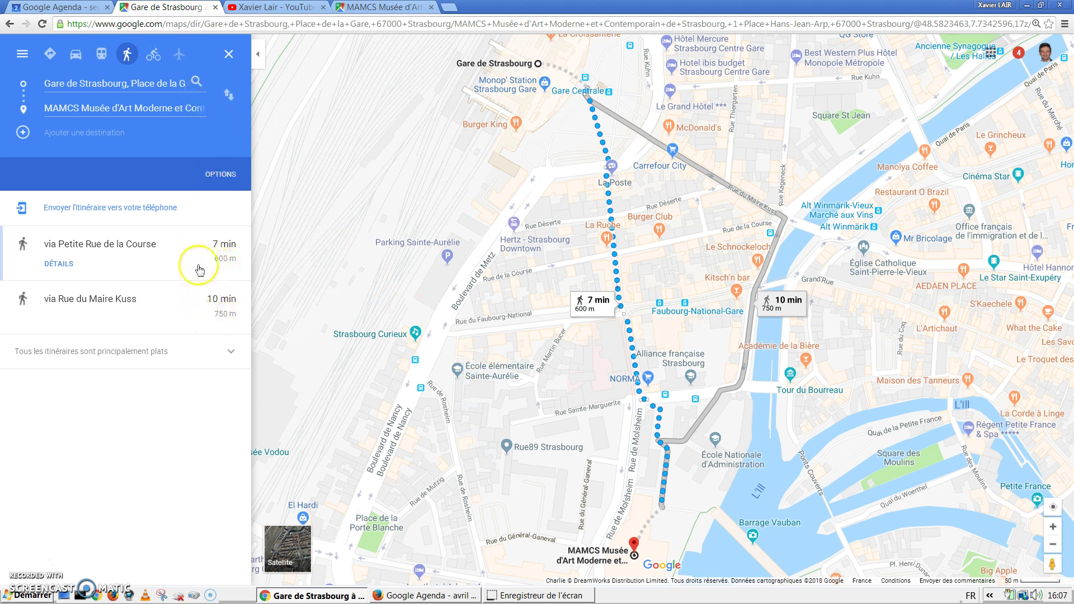
# - Select the walking route via Rue du Maire Kuss, then return to Google Agenda and close the museum event's details
pyautogui.click(218, 307)
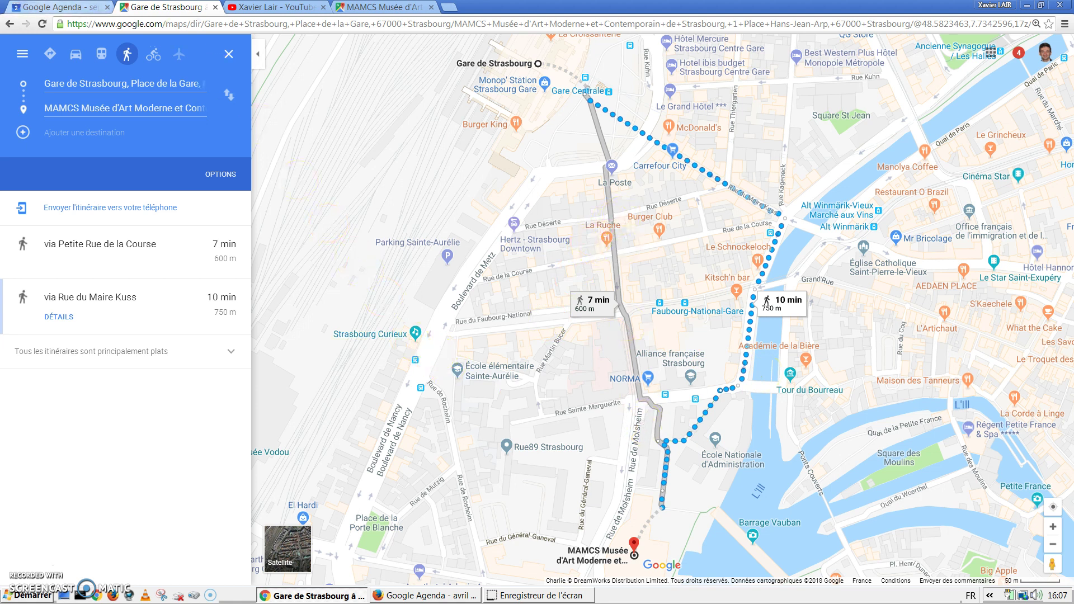
pyautogui.click(58, 9)
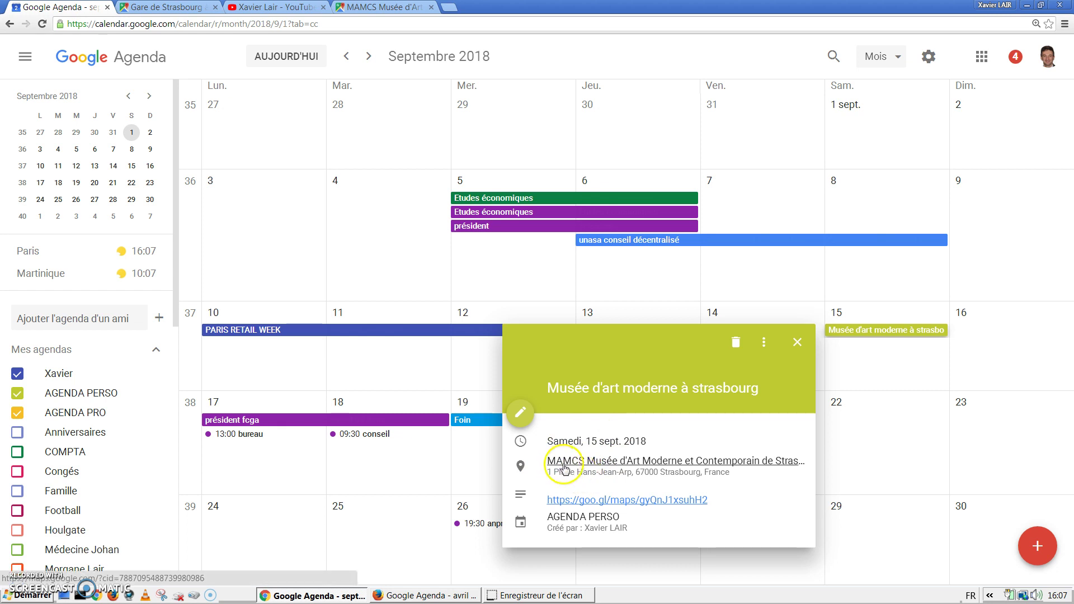
pyautogui.click(797, 342)
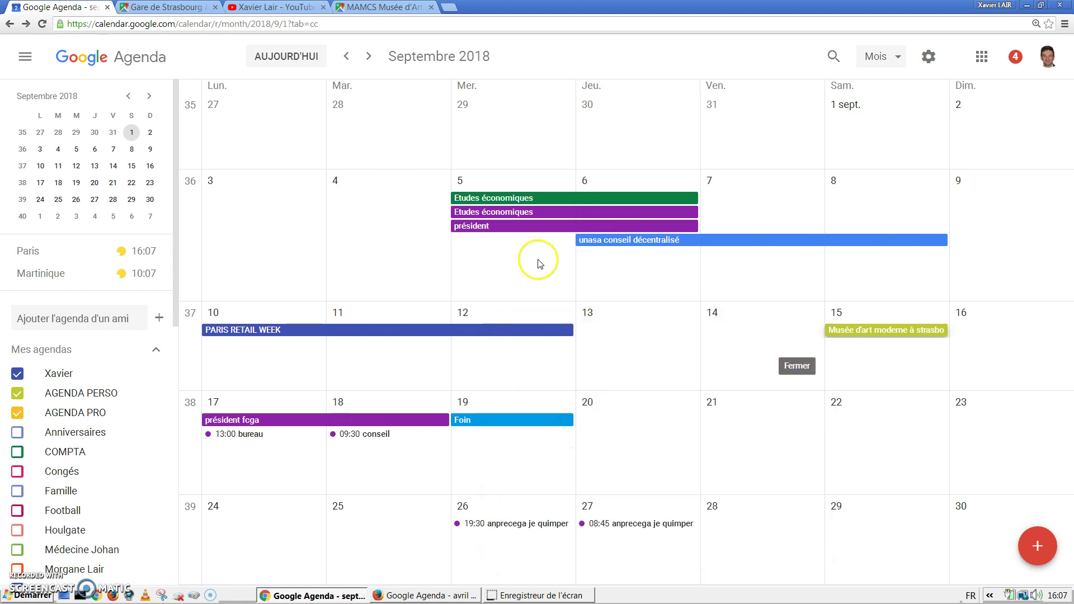
# - Start a new all-day event on 3 September 2018 and assign it to the AGENDA PRO calendar
pyautogui.click(303, 193)
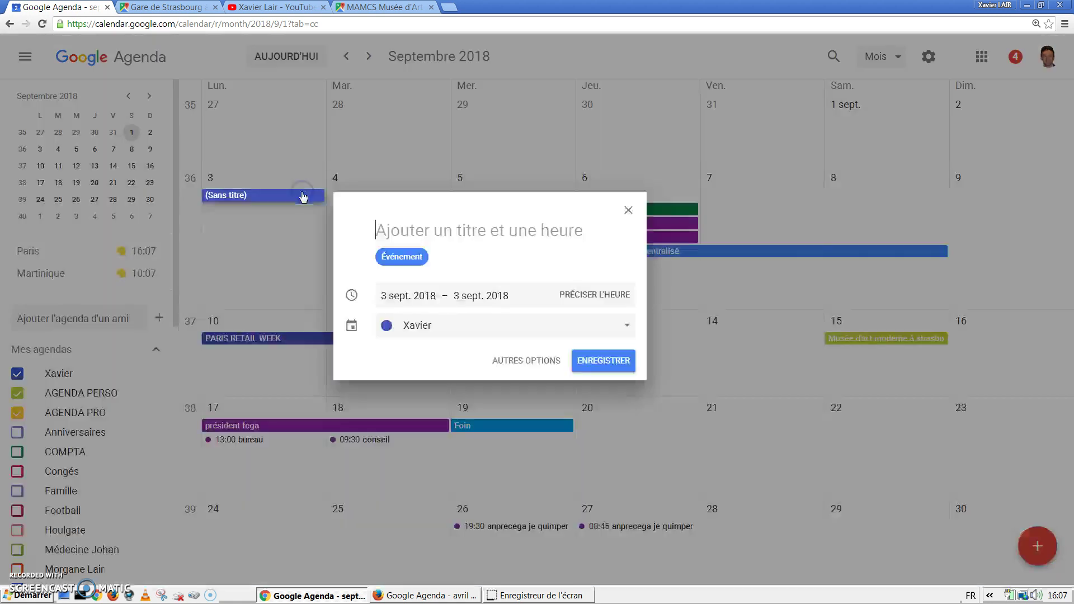
pyautogui.click(499, 336)
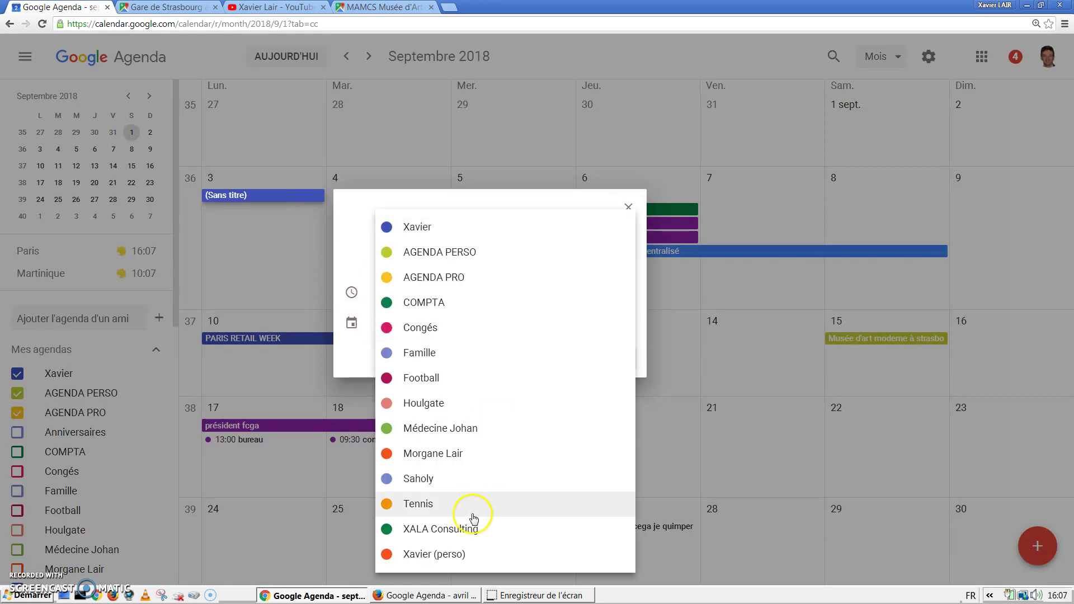
pyautogui.click(469, 280)
# - Title the new event "Formation Gérer efficacement ses rendez-vous", correcting the spelling of "efficacement"
pyautogui.click(449, 223)
pyautogui.write('For')
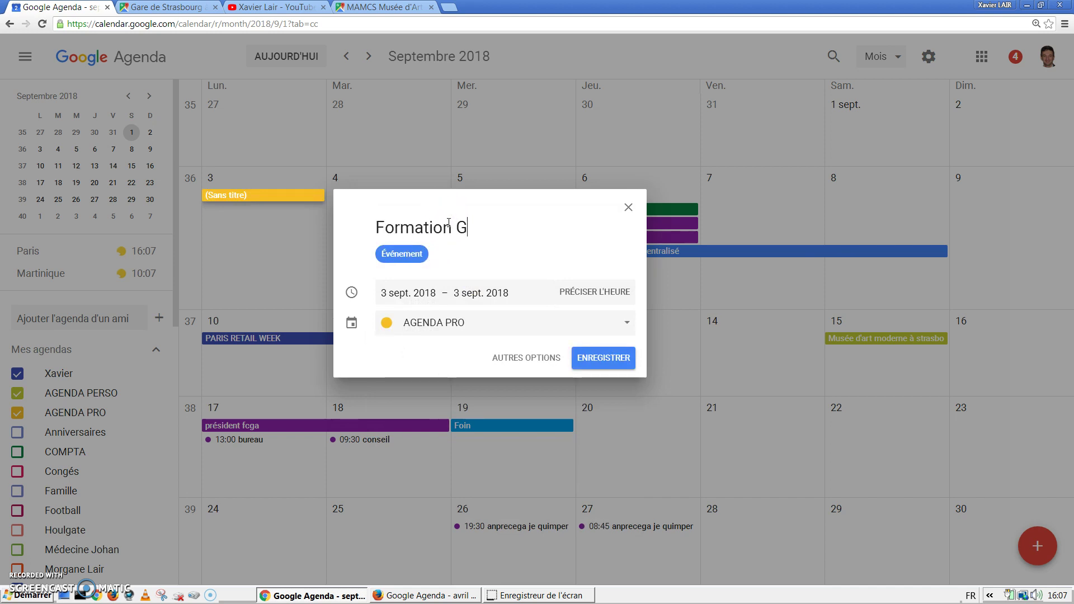
pyautogui.write('mation Cré&')
pyautogui.write('eficacement')
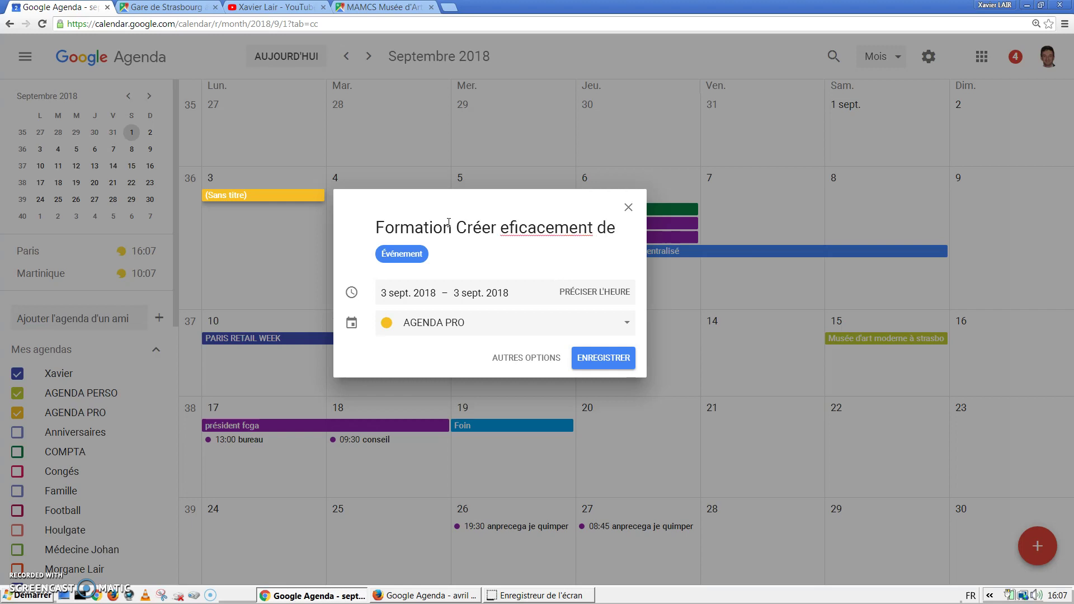
pyautogui.write(' ses')
pyautogui.rightClick(515, 229)
pyautogui.click(556, 240)
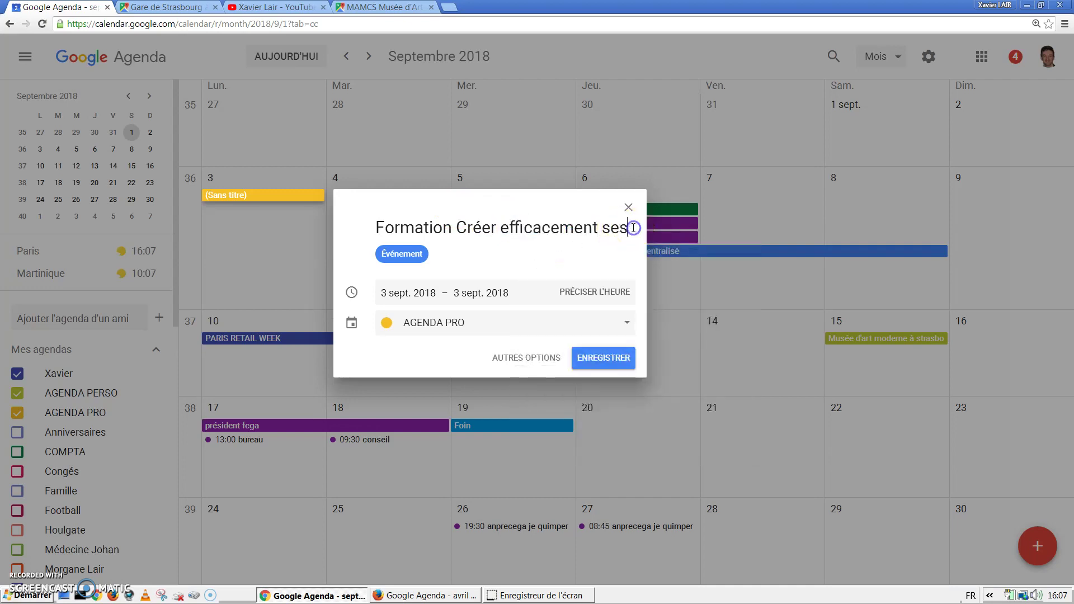
pyautogui.write('rende')
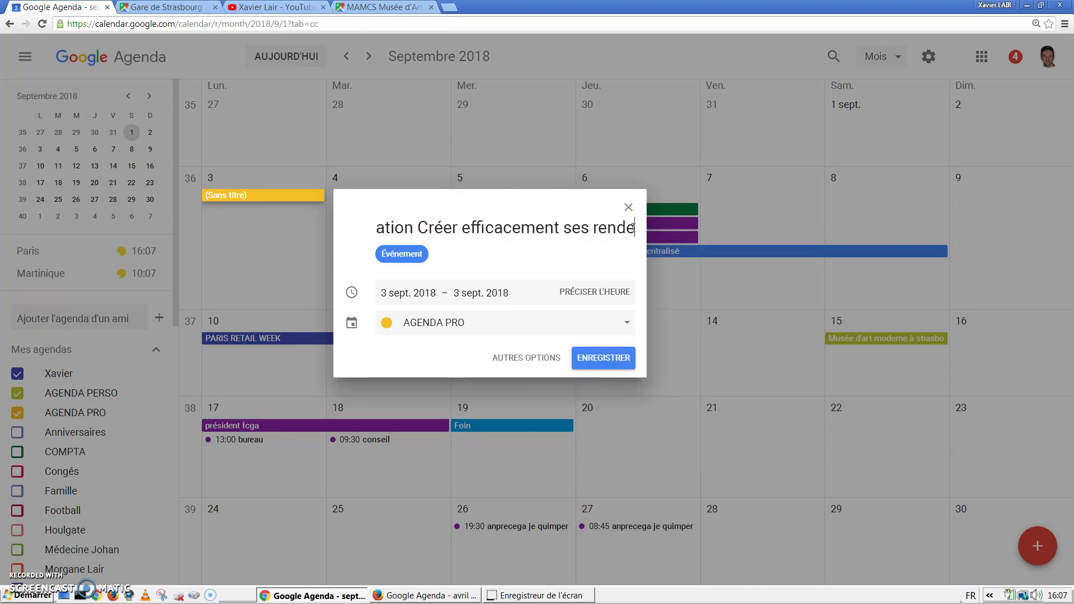
pyautogui.write('z-vous')
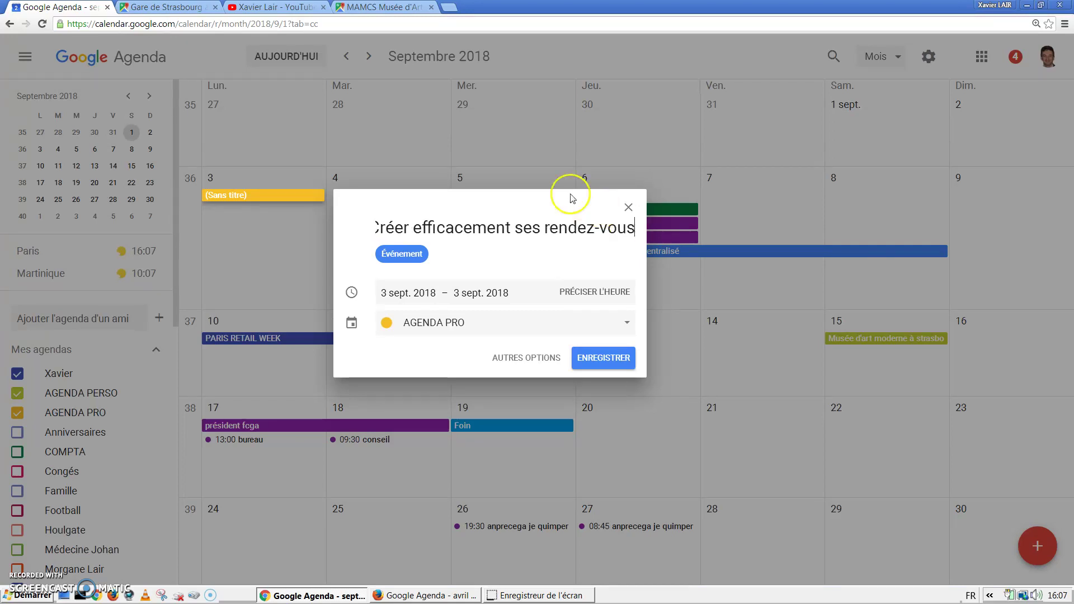
pyautogui.doubleClick(398, 228)
pyautogui.write('Gérer')
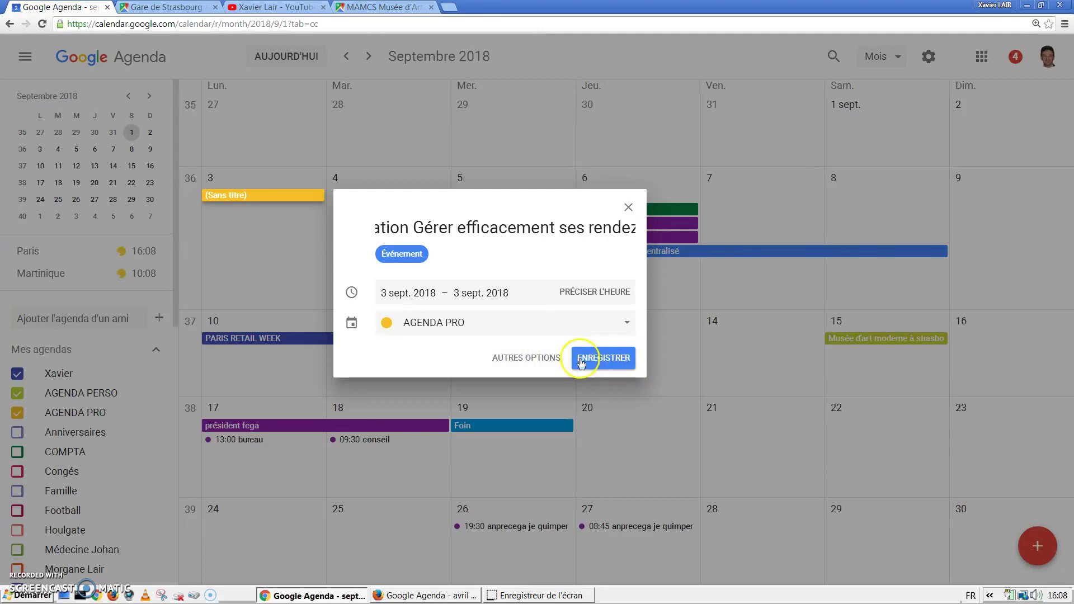
# - Open the training event's full details and enter "Plan de la formation" as its description
pyautogui.click(506, 359)
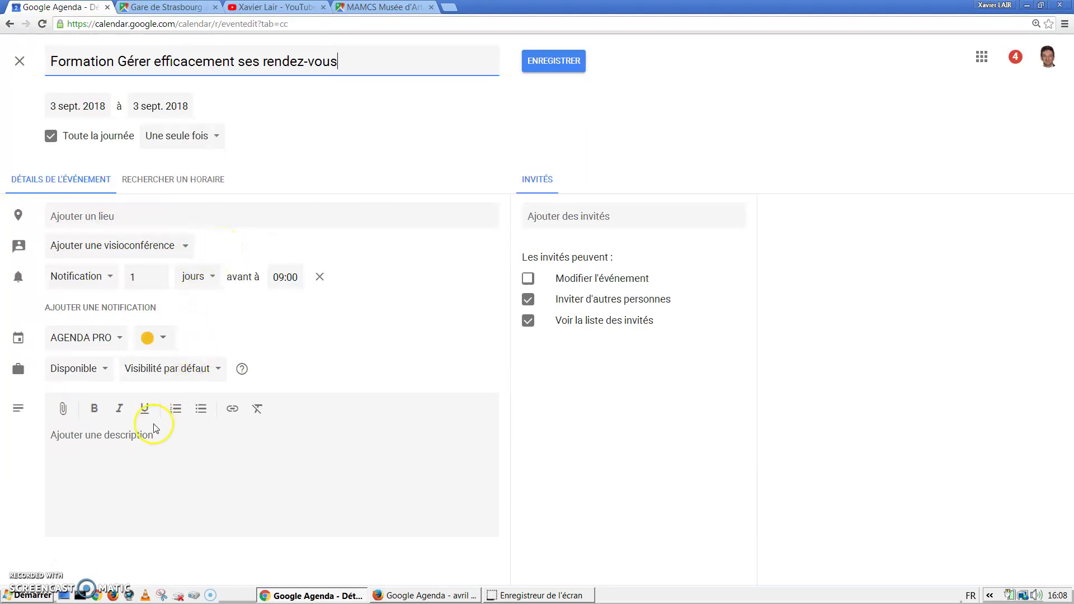
pyautogui.click(23, 566)
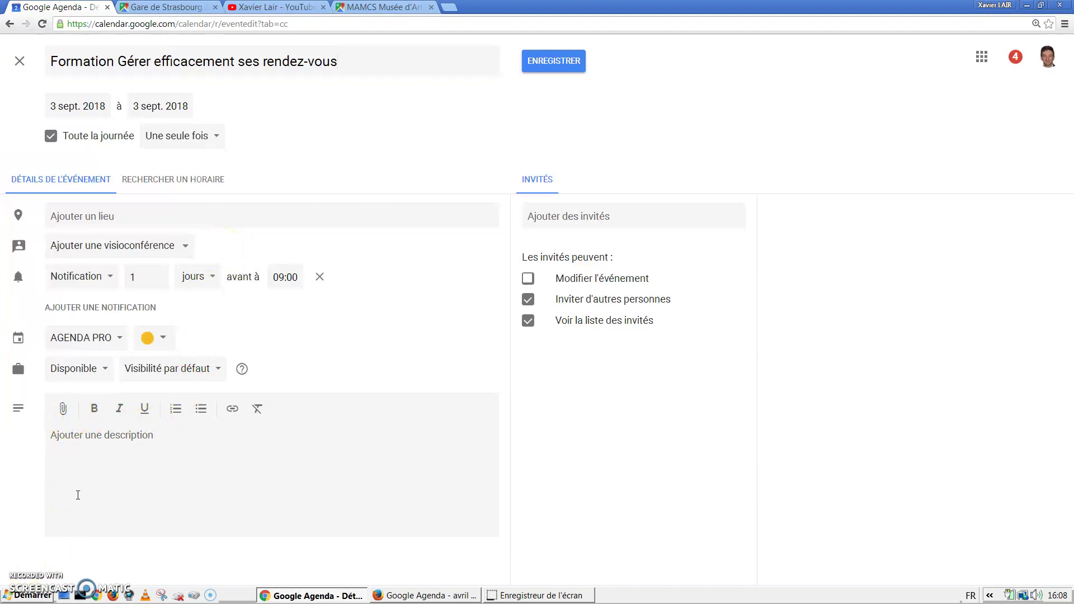
pyautogui.click(106, 447)
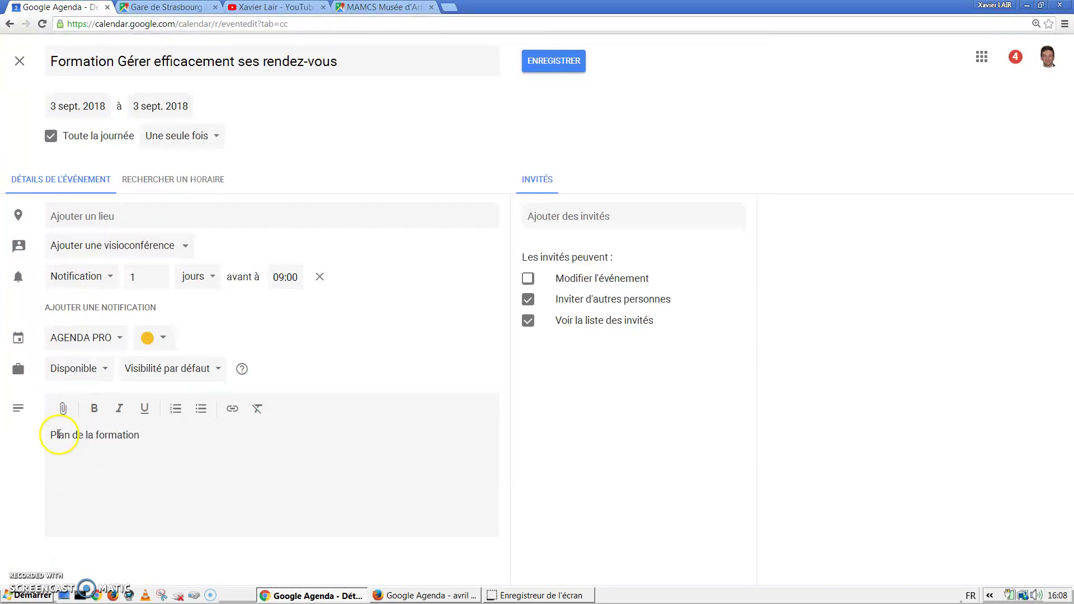
# - Search Drive for "gerer efficacement", attach the document "Gérer efficacement ses rendez-vous" to the event, and save the event
pyautogui.click(63, 409)
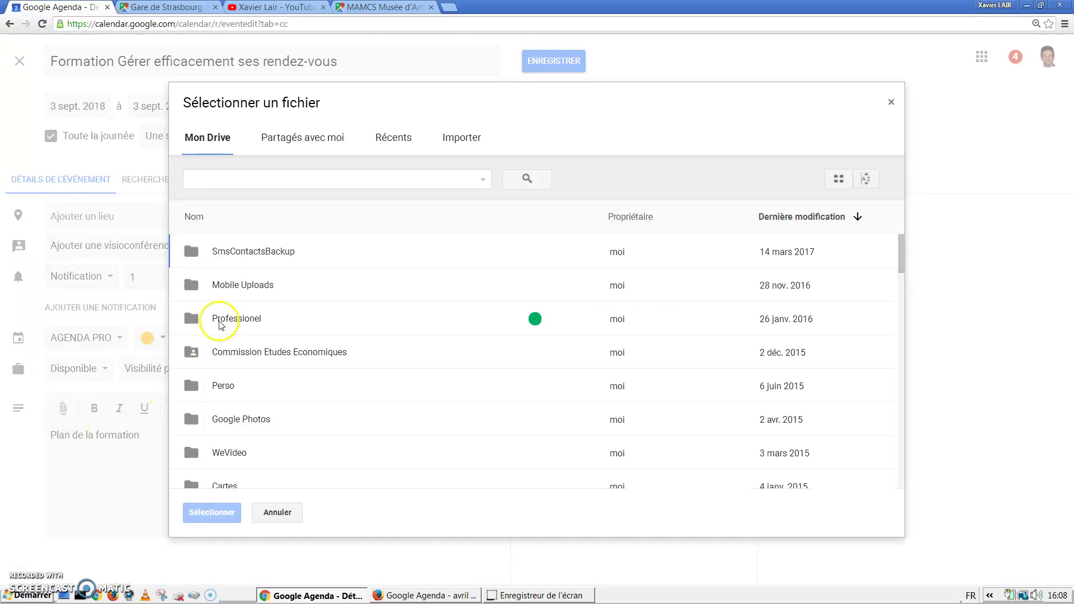
pyautogui.click(267, 182)
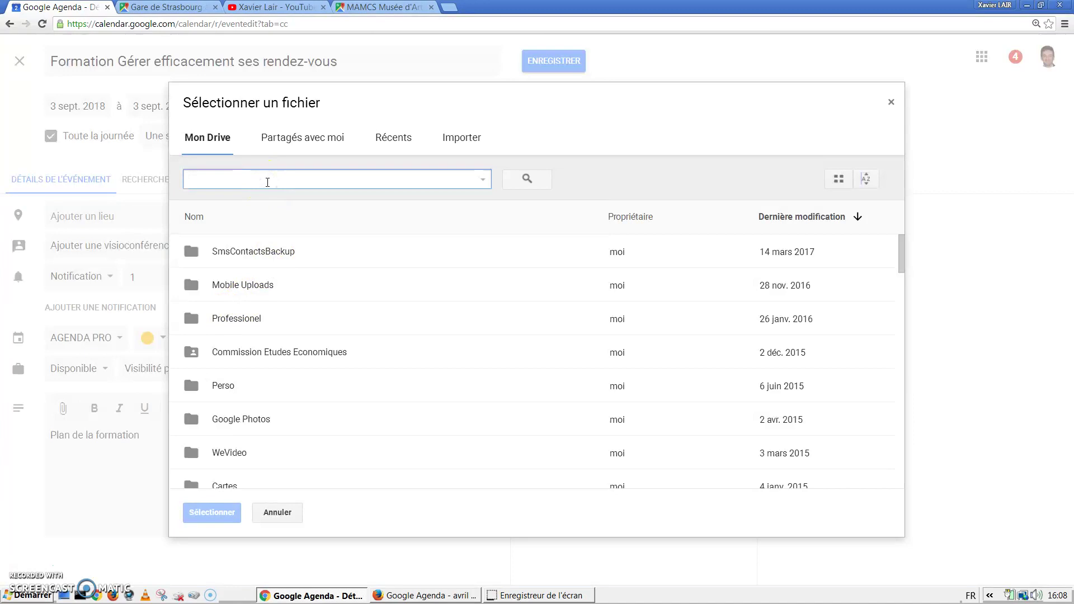
pyautogui.write('gere')
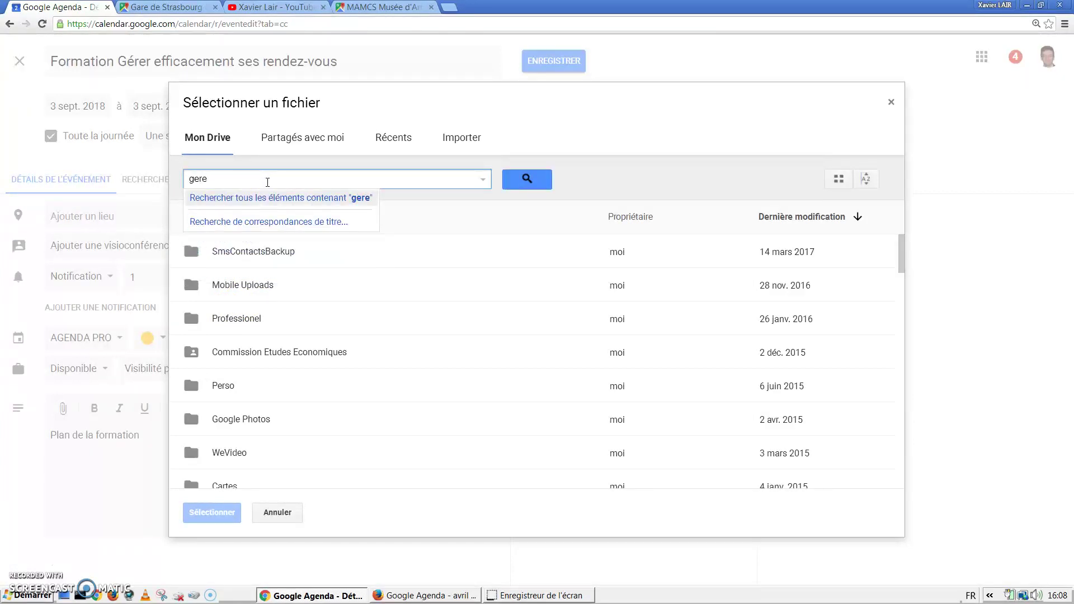
pyautogui.write('r efficacement')
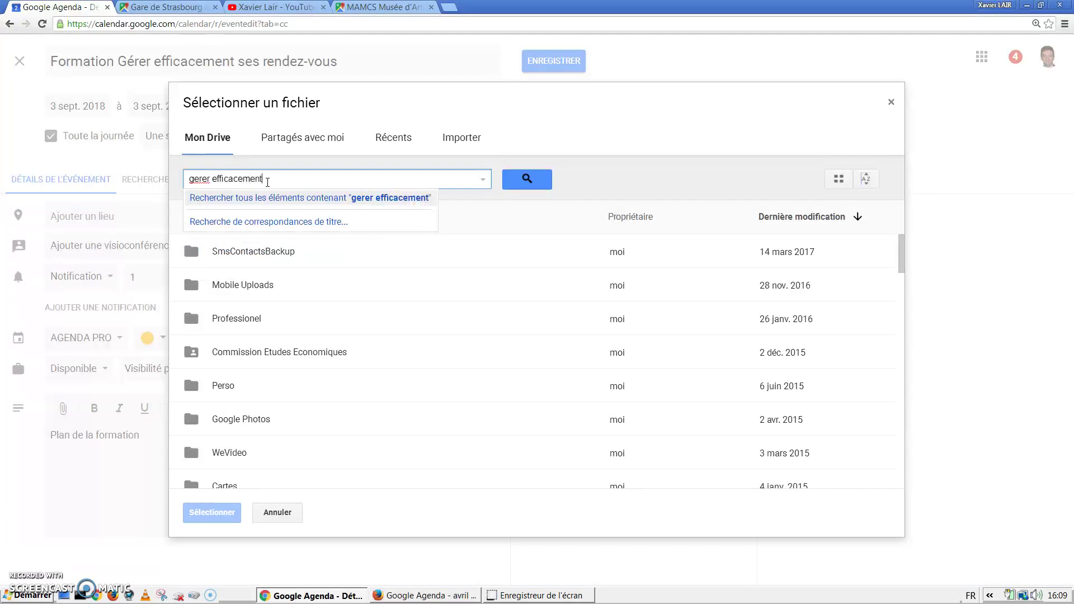
pyautogui.press('Return')
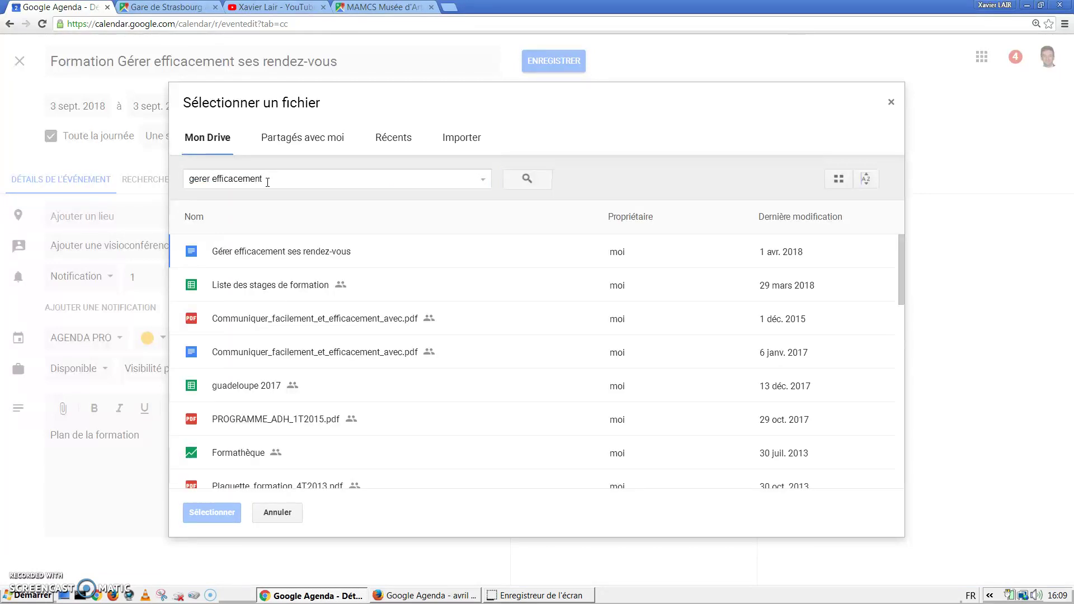
pyautogui.click(294, 253)
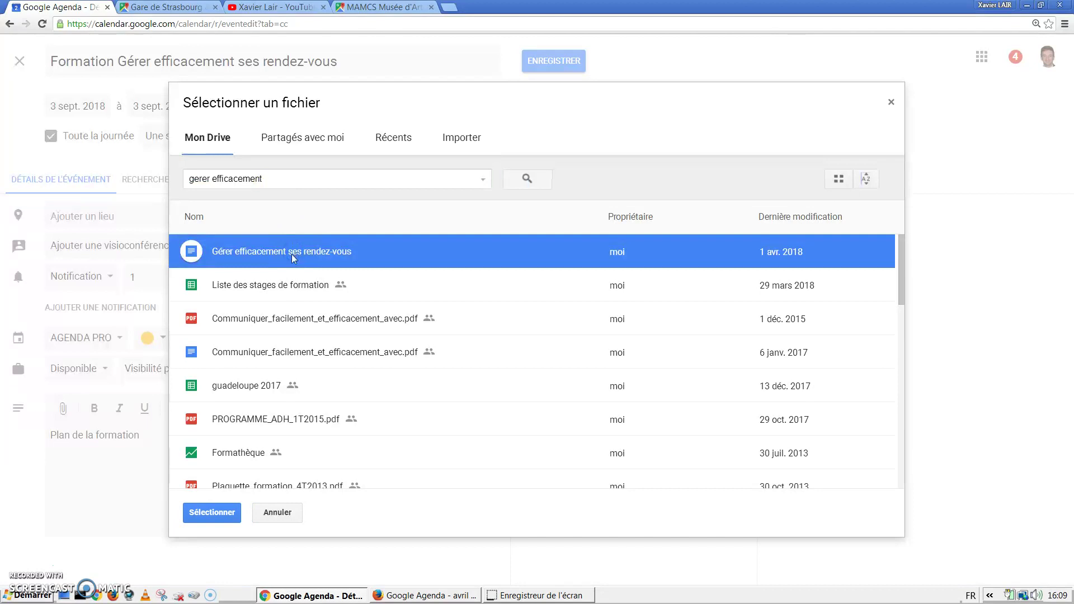
pyautogui.click(218, 512)
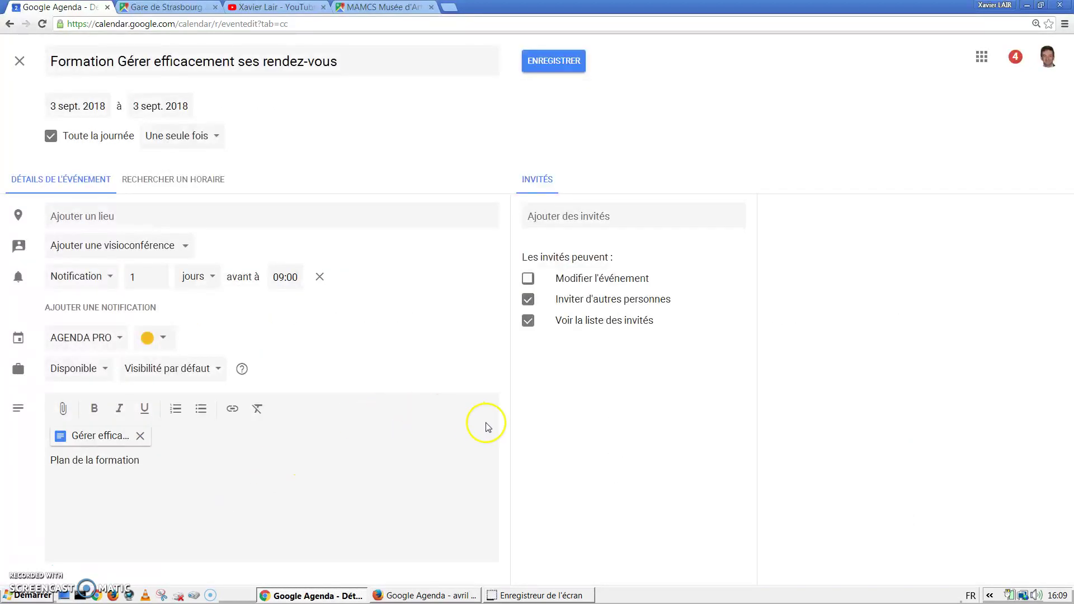
pyautogui.click(560, 62)
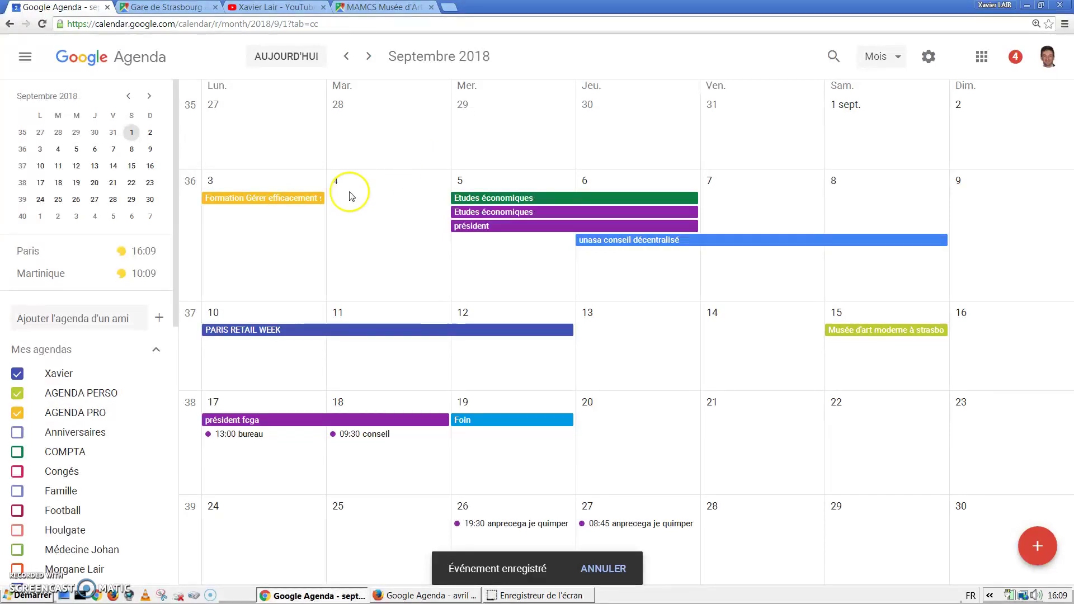
# - Check the training event on 3 September by opening its attached document, then return to the calendar and close the event's details
pyautogui.click(272, 201)
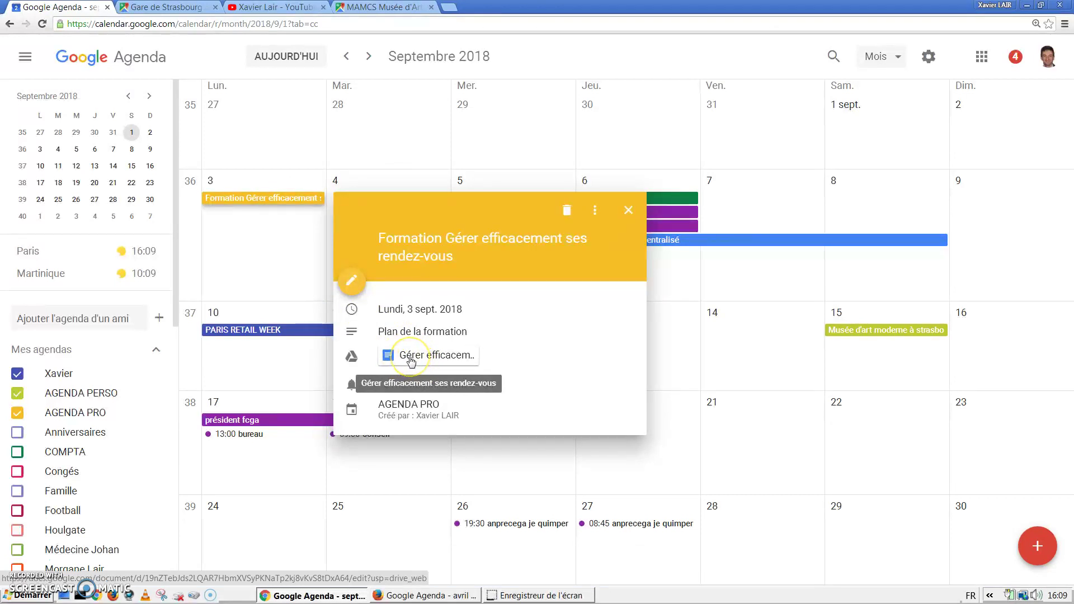
pyautogui.click(412, 361)
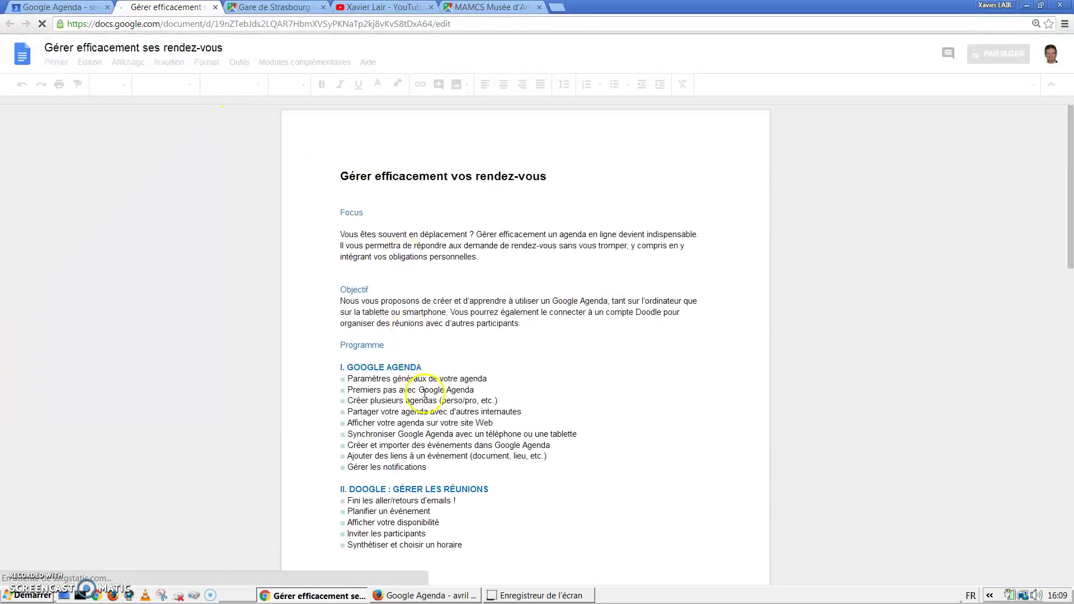
pyautogui.click(80, 7)
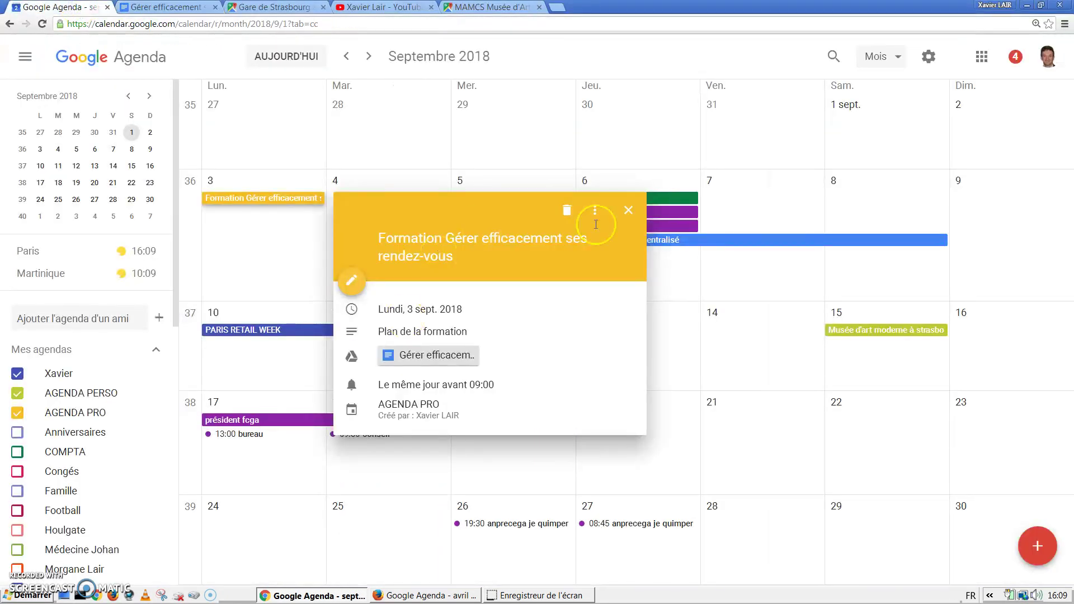
pyautogui.click(629, 212)
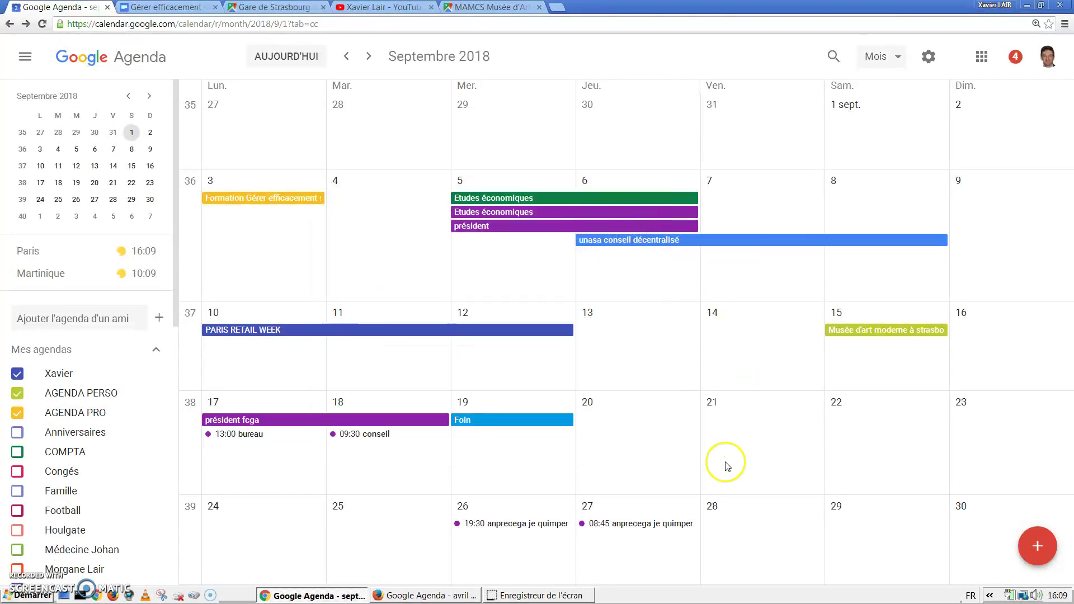